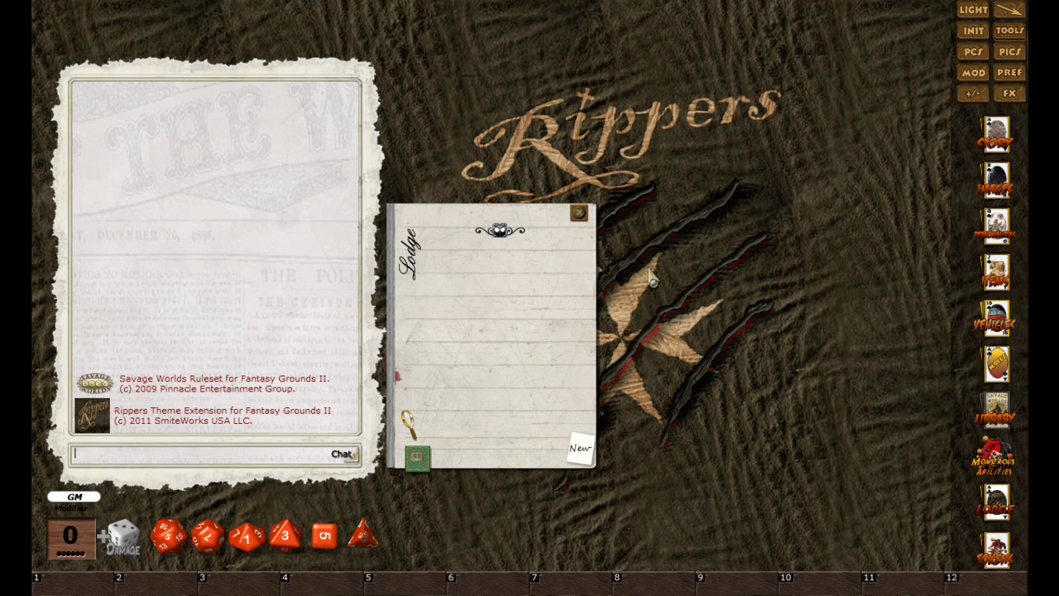
# Close the Lodge list and open the Rippers Armor Table from the Rippers Player Guide's Quick Links in the library
pyautogui.click(580, 214)
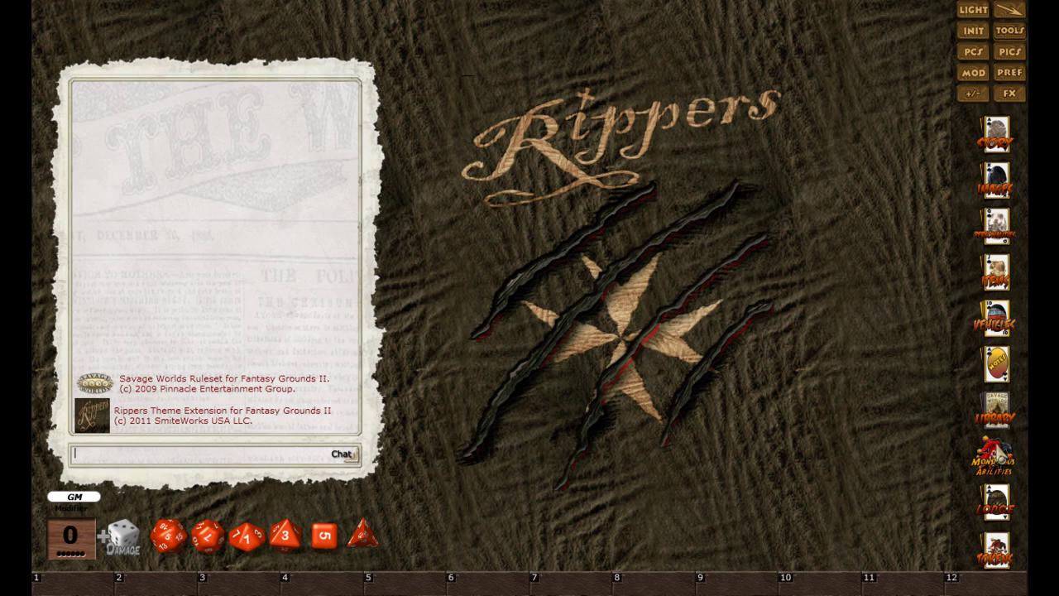
pyautogui.click(997, 422)
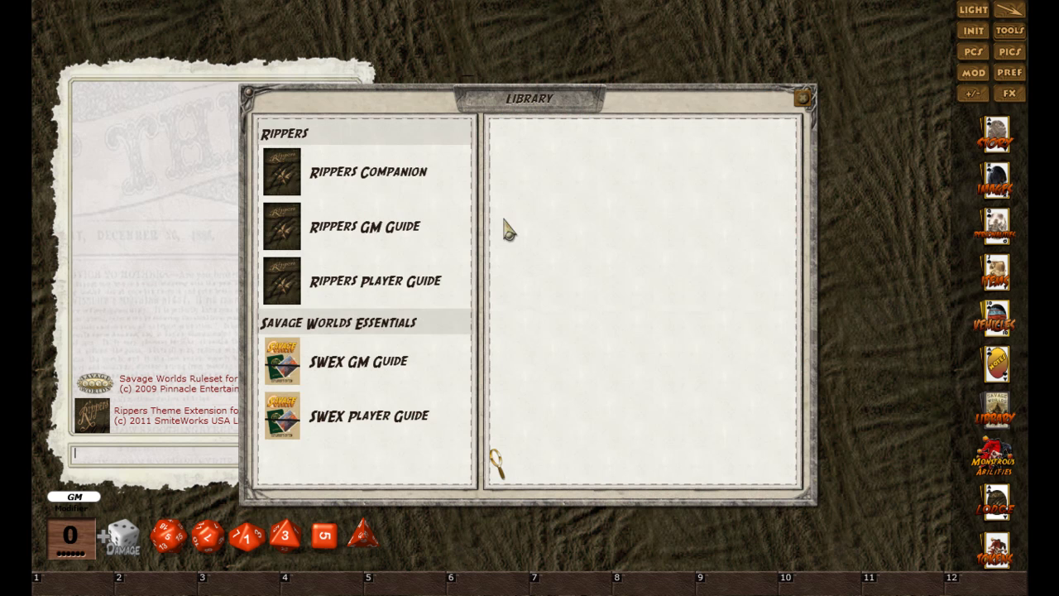
pyautogui.click(385, 295)
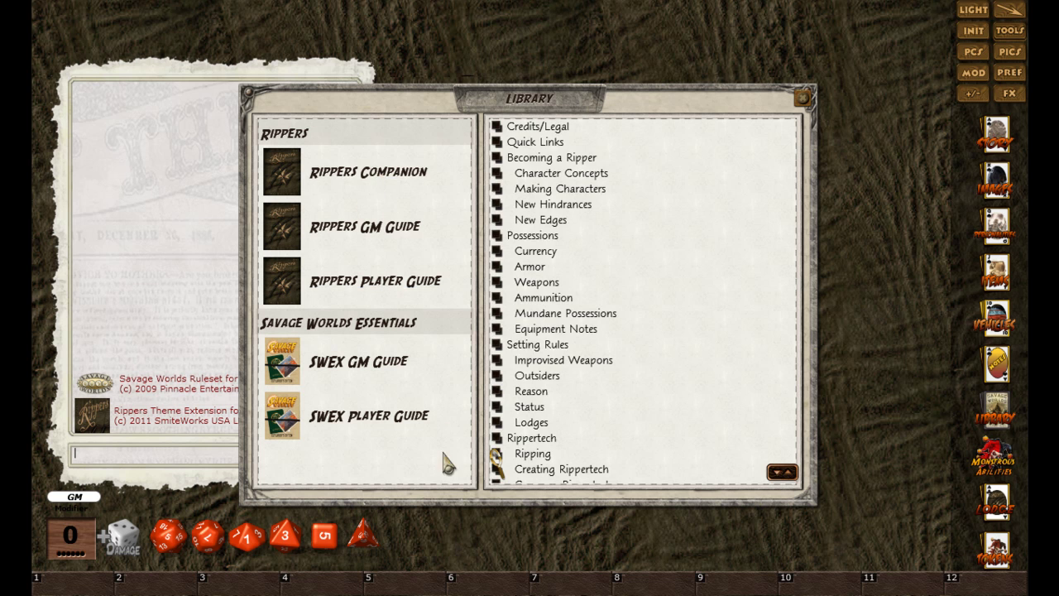
pyautogui.moveTo(459, 488); pyautogui.dragTo(565, 464)
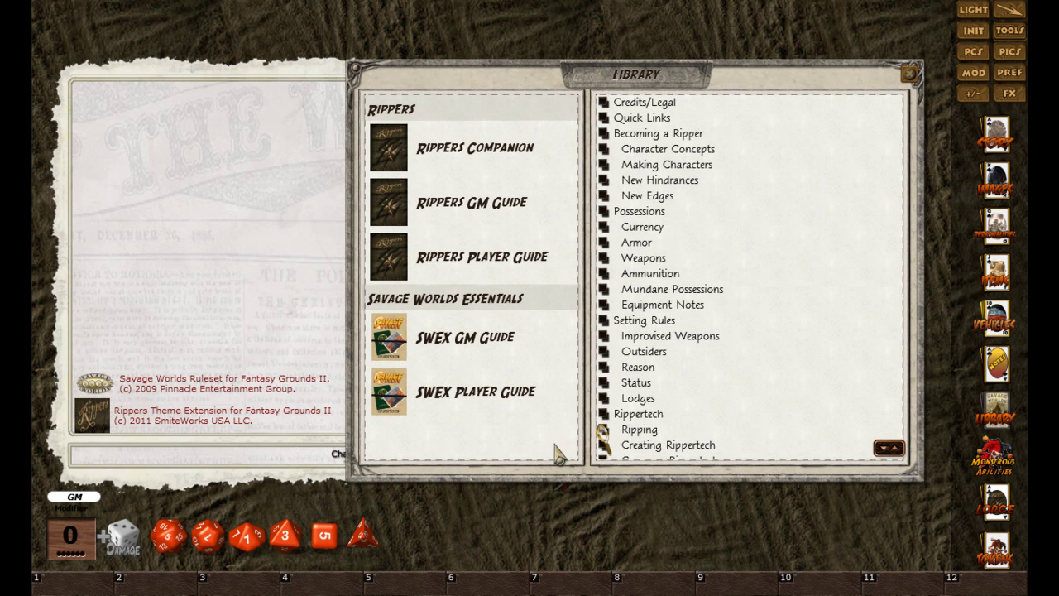
pyautogui.click(642, 118)
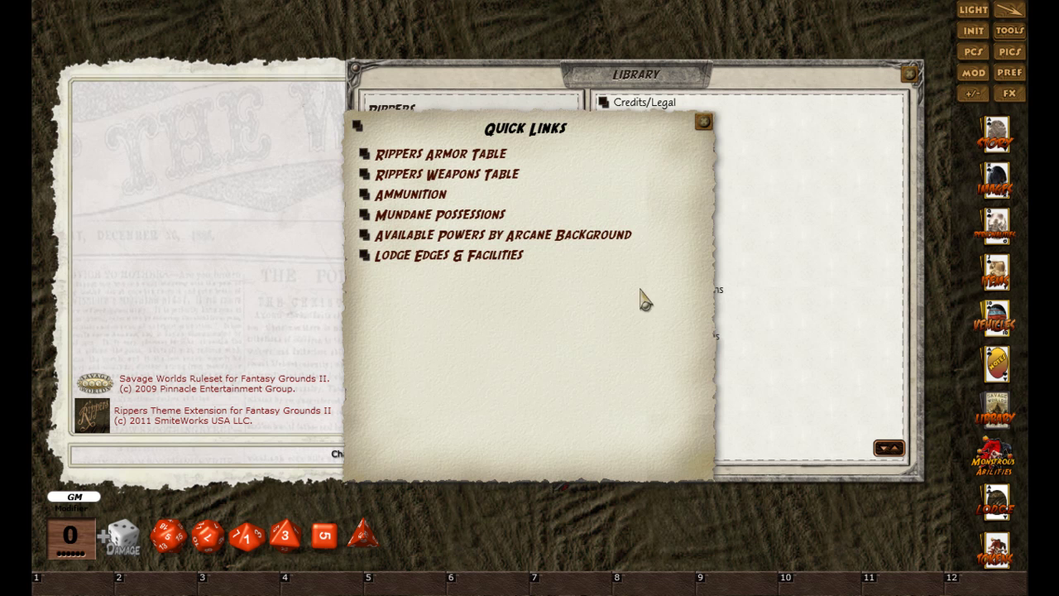
pyautogui.click(480, 159)
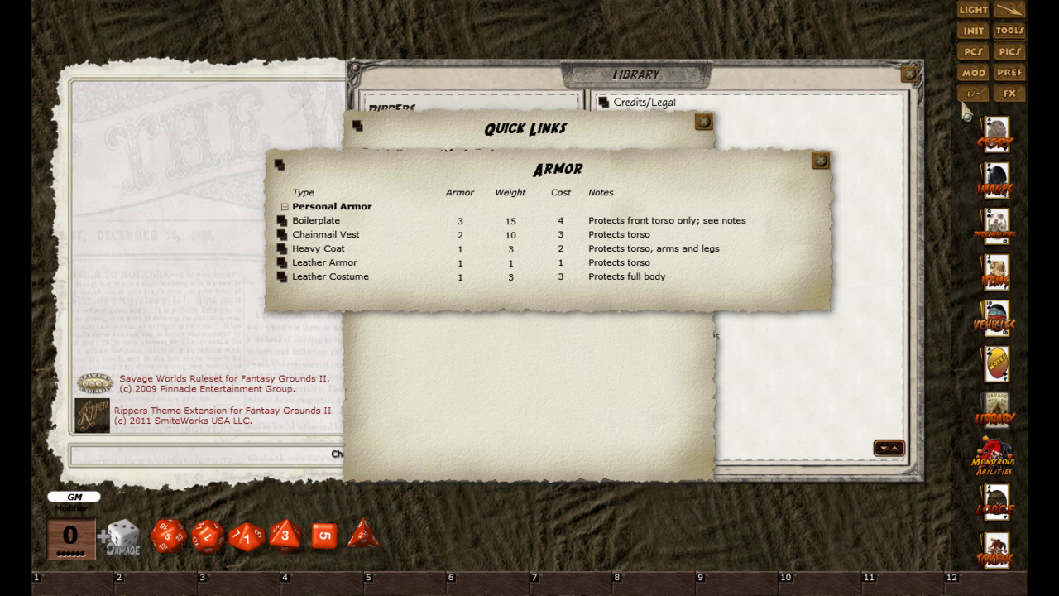
# Create a new player character and open its blank character sheet, closing the character selection window
pyautogui.click(975, 52)
pyautogui.rightClick(690, 217)
pyautogui.click(687, 289)
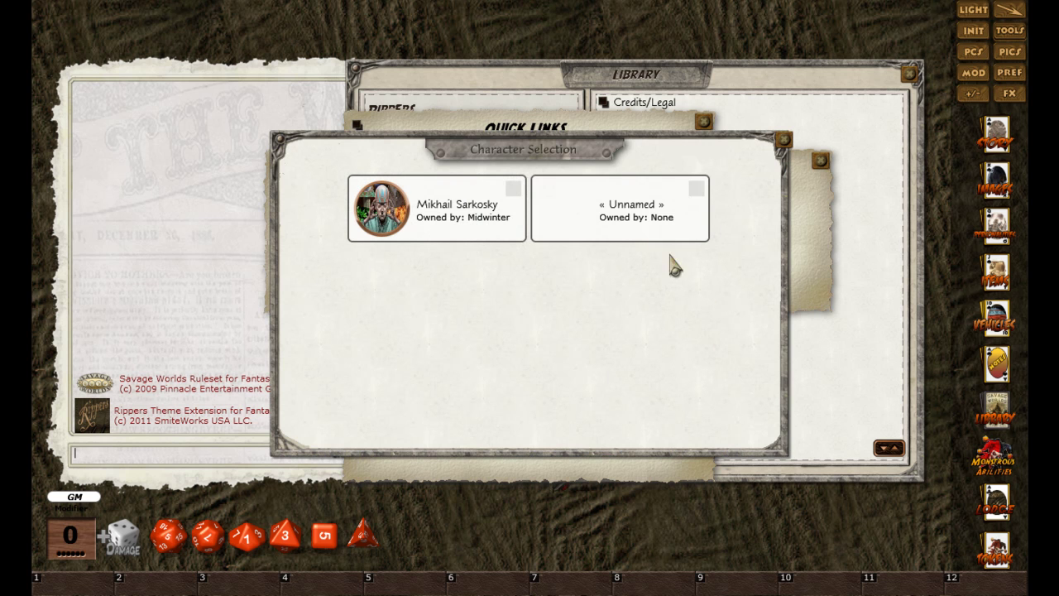
pyautogui.click(650, 238)
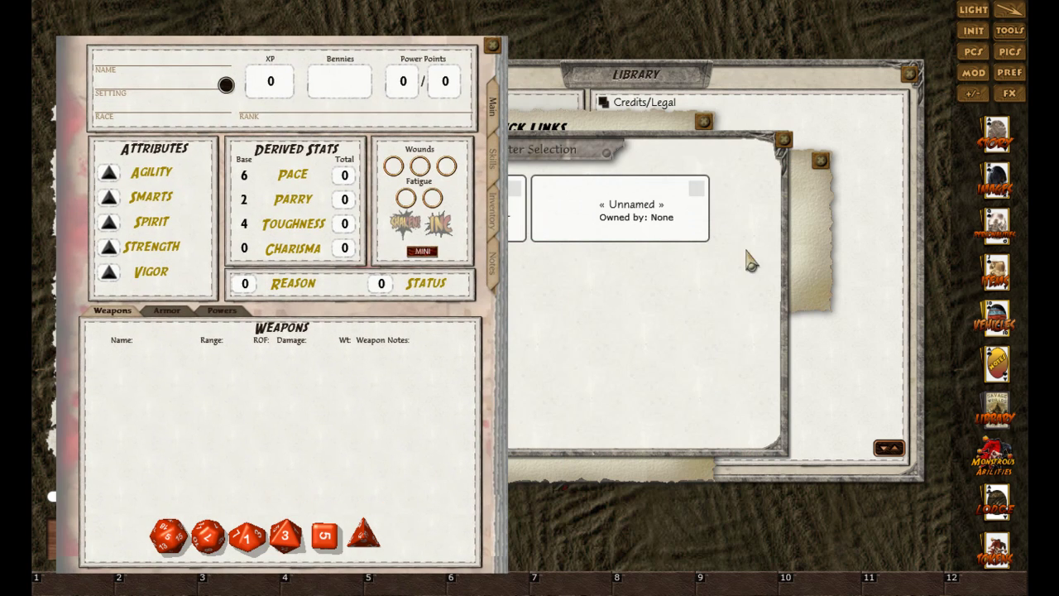
pyautogui.click(784, 140)
# Add the Chainmail Vest from the armor table to the new character's armor list
pyautogui.click(166, 311)
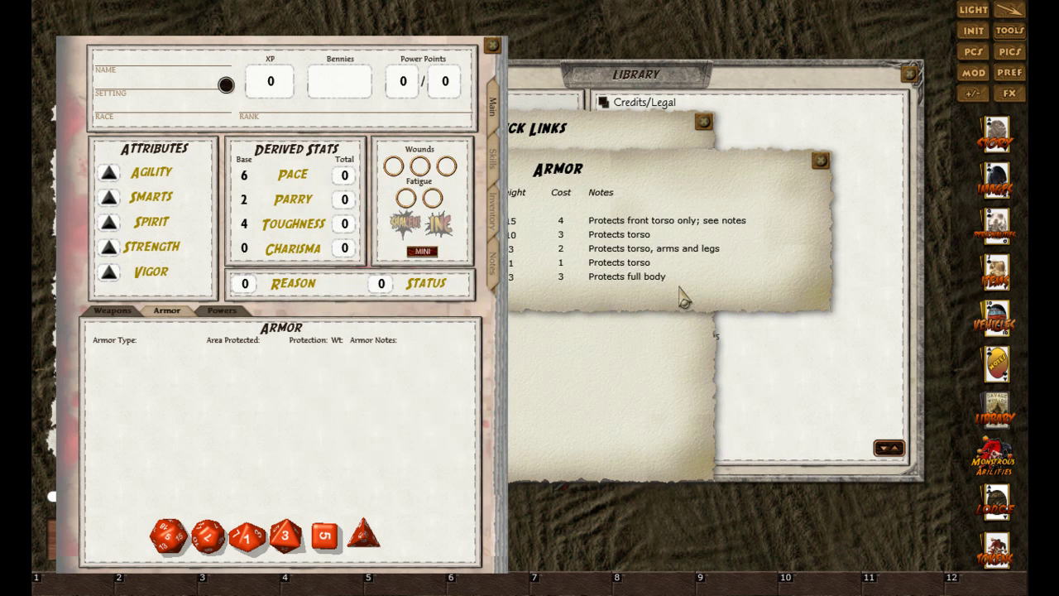
pyautogui.moveTo(686, 295); pyautogui.dragTo(927, 302)
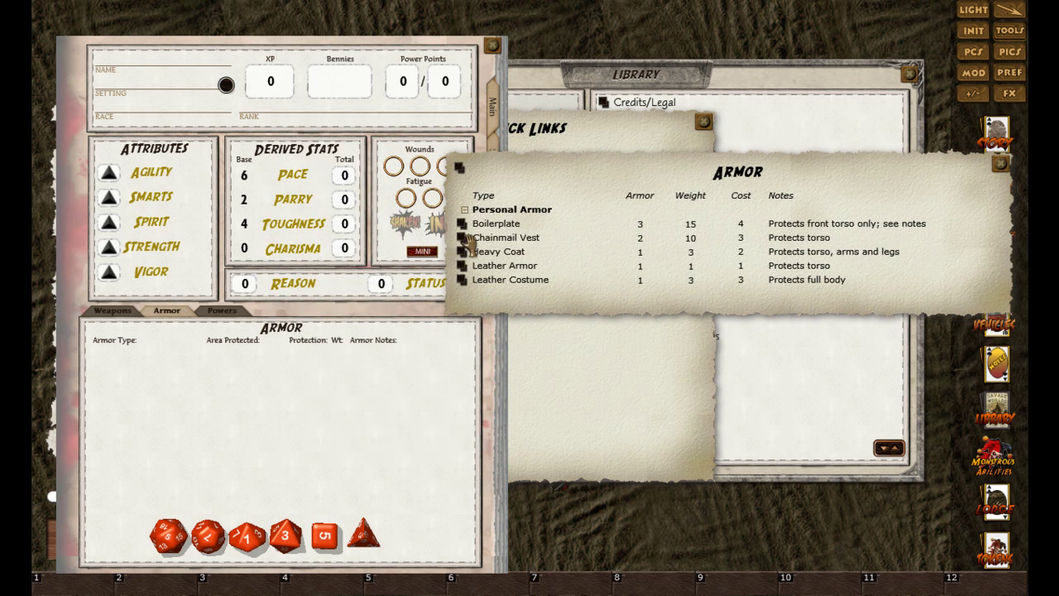
pyautogui.moveTo(469, 240); pyautogui.dragTo(224, 370)
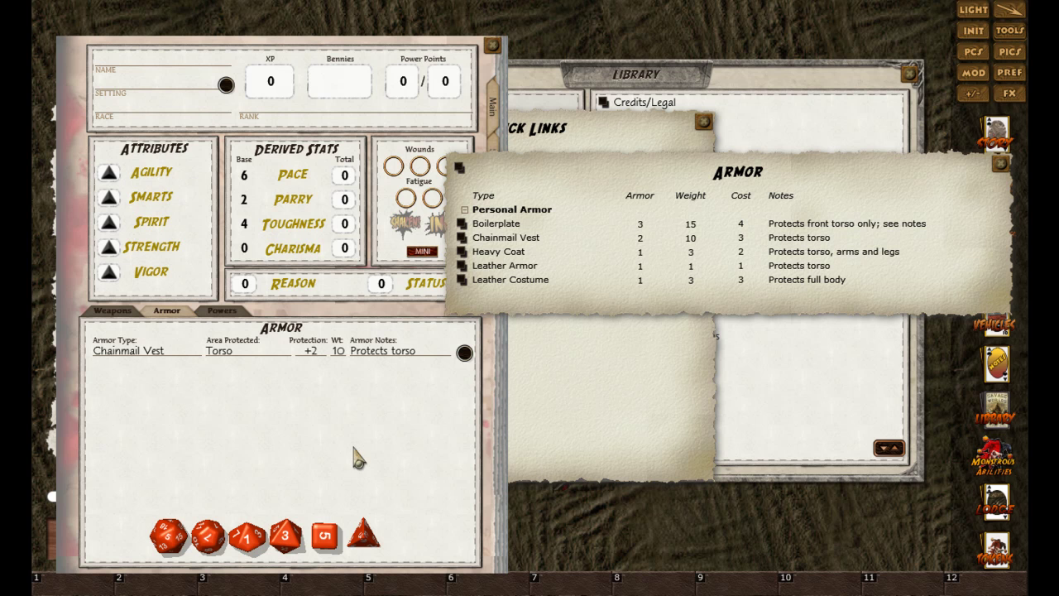
# Add the Sword and the Crossbow from the Rippers Weapons Table to the character's weapons list
pyautogui.click(107, 312)
pyautogui.click(1000, 166)
pyautogui.moveTo(621, 404); pyautogui.dragTo(838, 389)
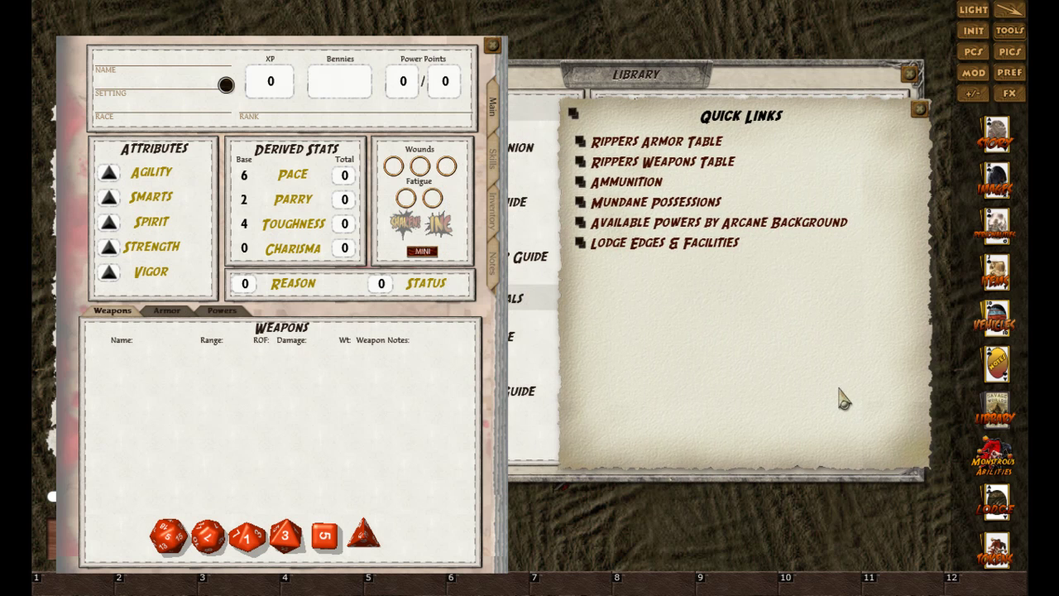
pyautogui.click(685, 165)
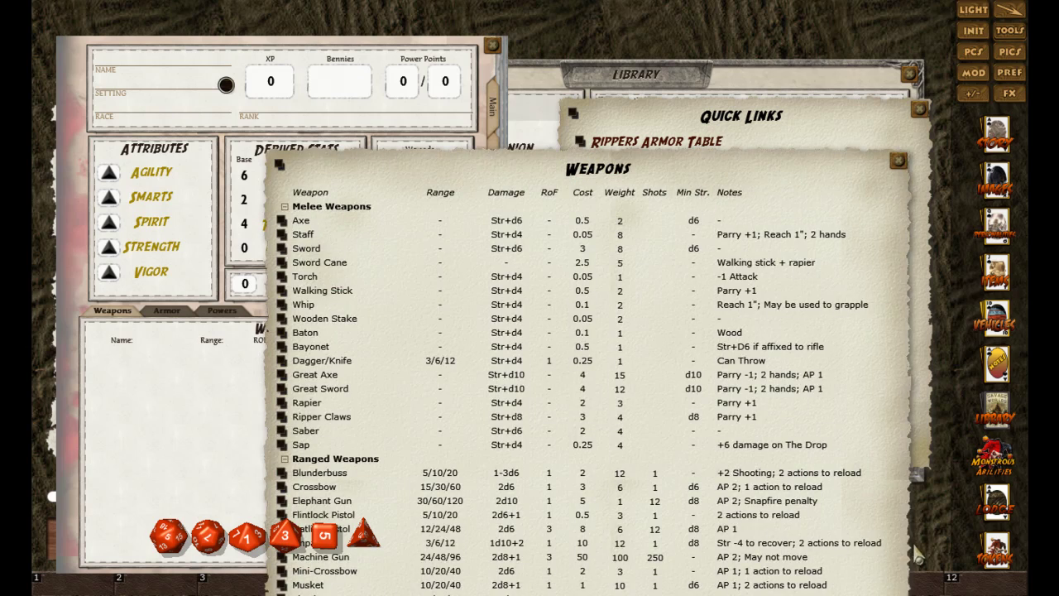
pyautogui.moveTo(482, 321); pyautogui.dragTo(599, 162)
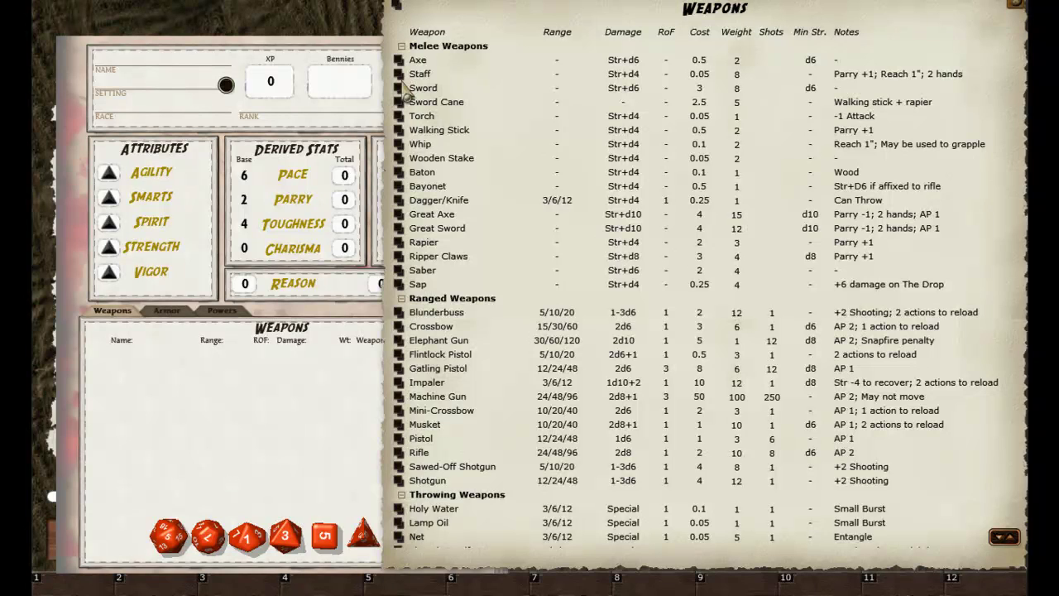
pyautogui.moveTo(402, 91); pyautogui.dragTo(146, 394)
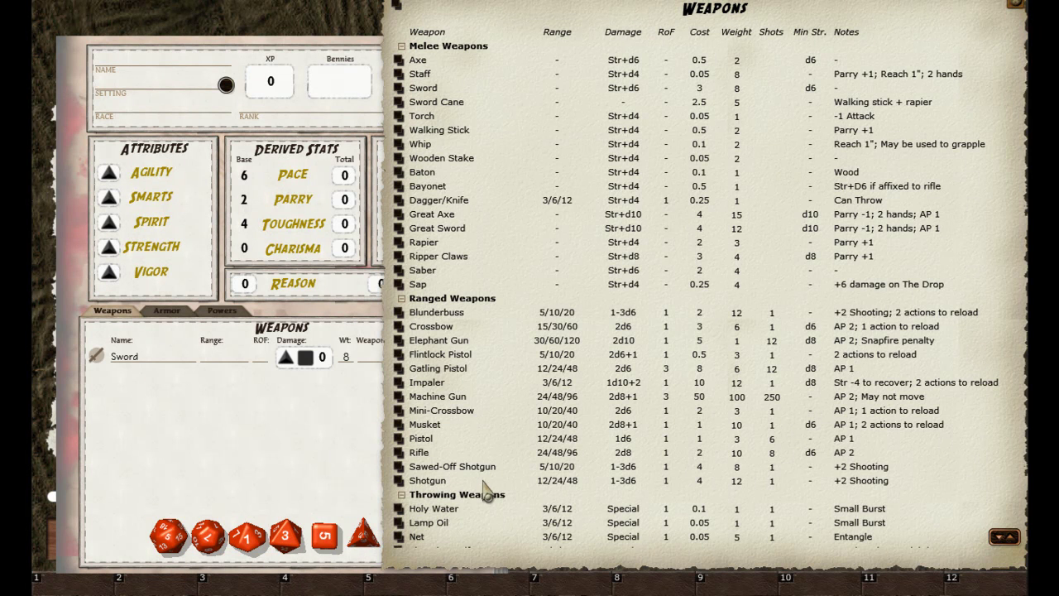
pyautogui.moveTo(401, 328); pyautogui.dragTo(189, 433)
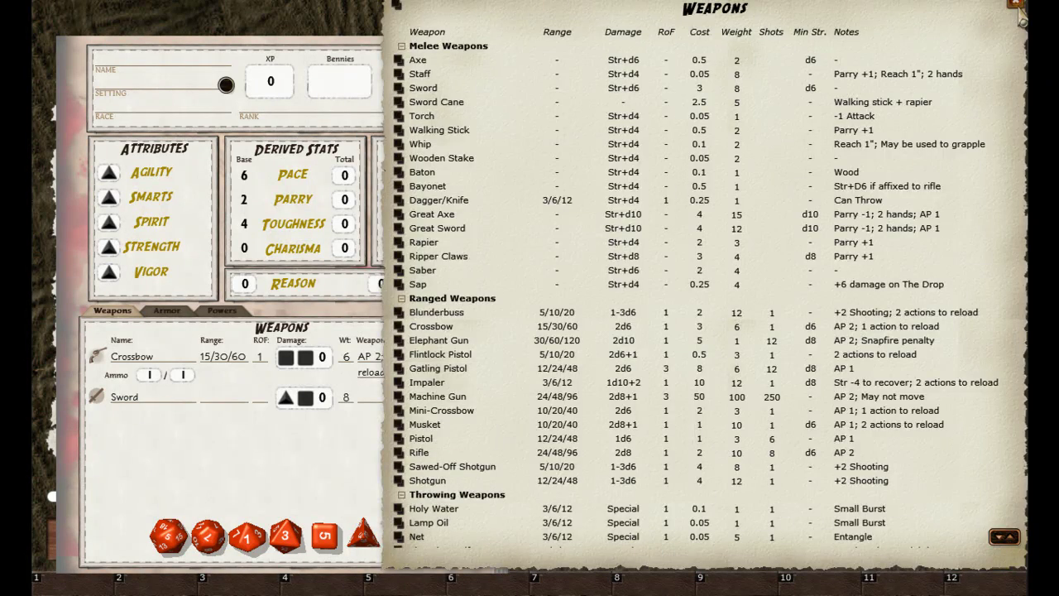
pyautogui.click(1021, 18)
# Look through the Ammunition and Mundane Possessions reference tables from Quick Links, closing each one
pyautogui.click(639, 179)
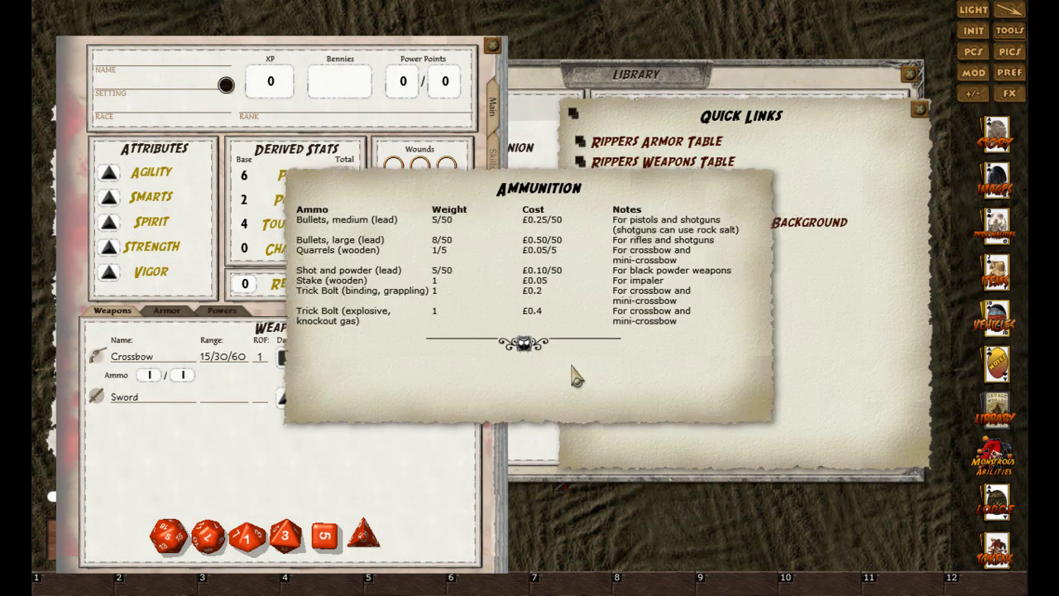
pyautogui.moveTo(577, 377); pyautogui.dragTo(728, 331)
pyautogui.rightClick(853, 242)
pyautogui.click(793, 249)
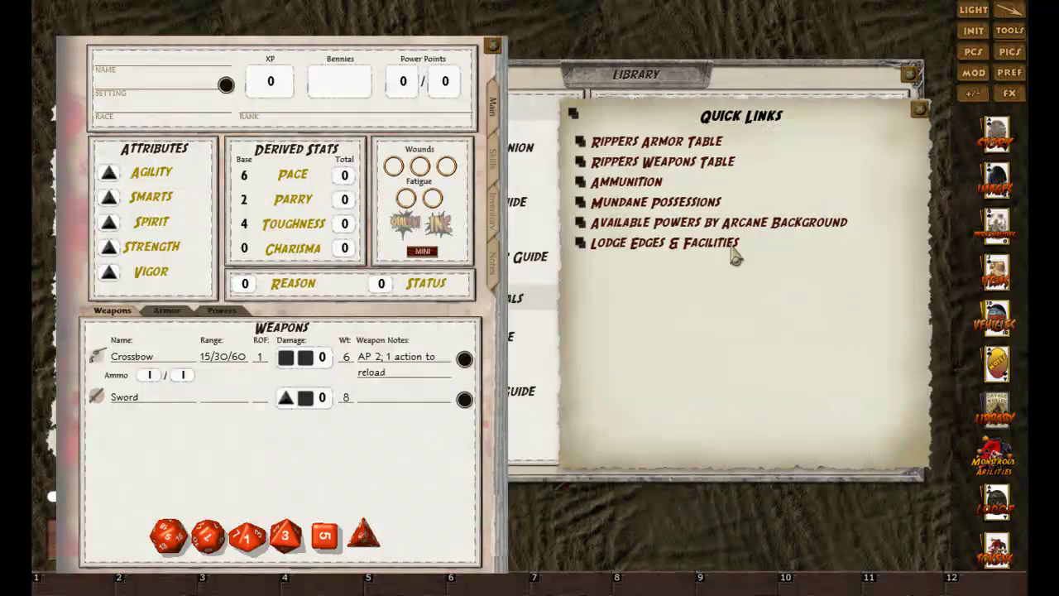
pyautogui.click(618, 202)
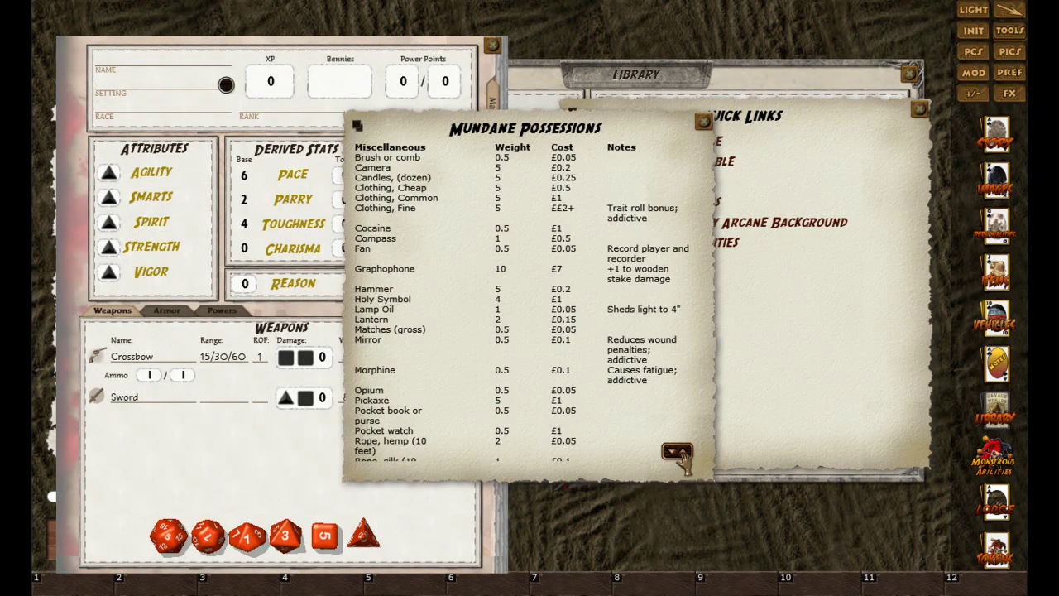
pyautogui.moveTo(678, 457); pyautogui.dragTo(683, 235)
pyautogui.click(703, 122)
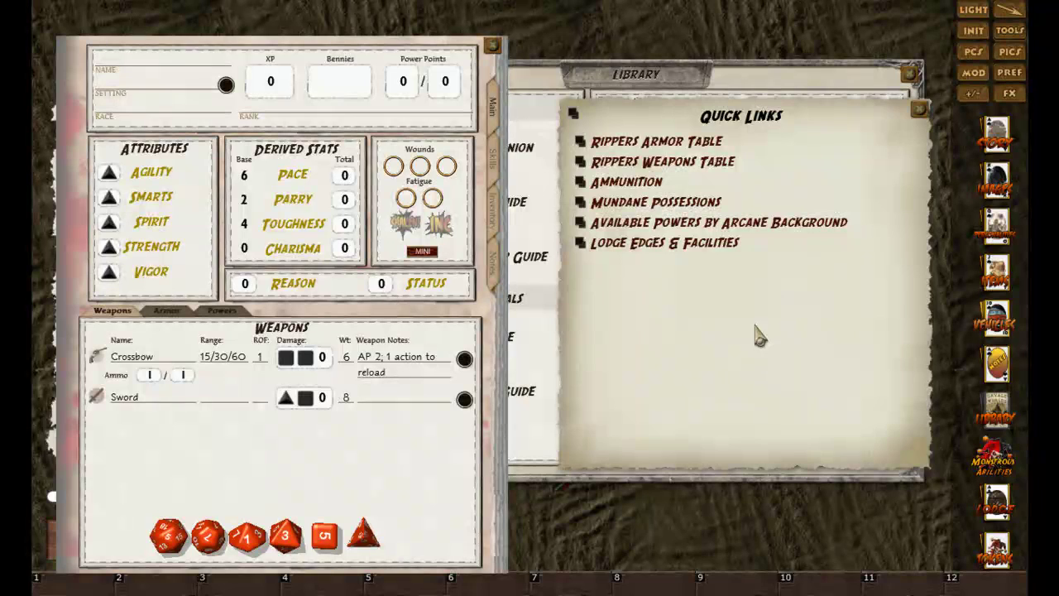
# Open the Available Powers by Arcane Background table, look through its powers, and view the details of the Magic power Bolt
pyautogui.click(656, 223)
pyautogui.moveTo(593, 448); pyautogui.dragTo(750, 345)
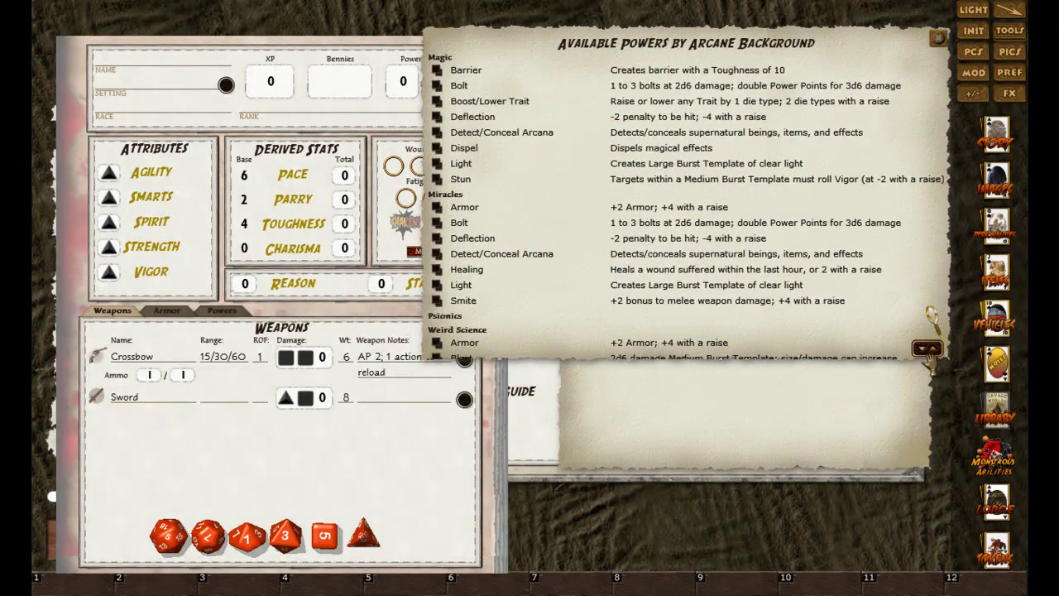
pyautogui.moveTo(929, 356); pyautogui.dragTo(932, 387)
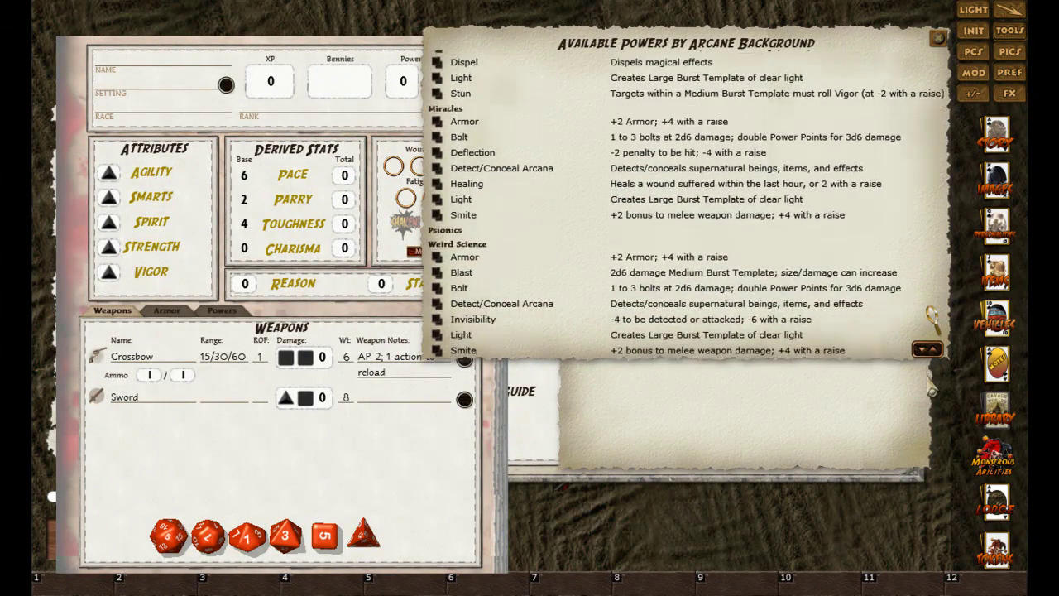
pyautogui.scroll(5, 919, 331)
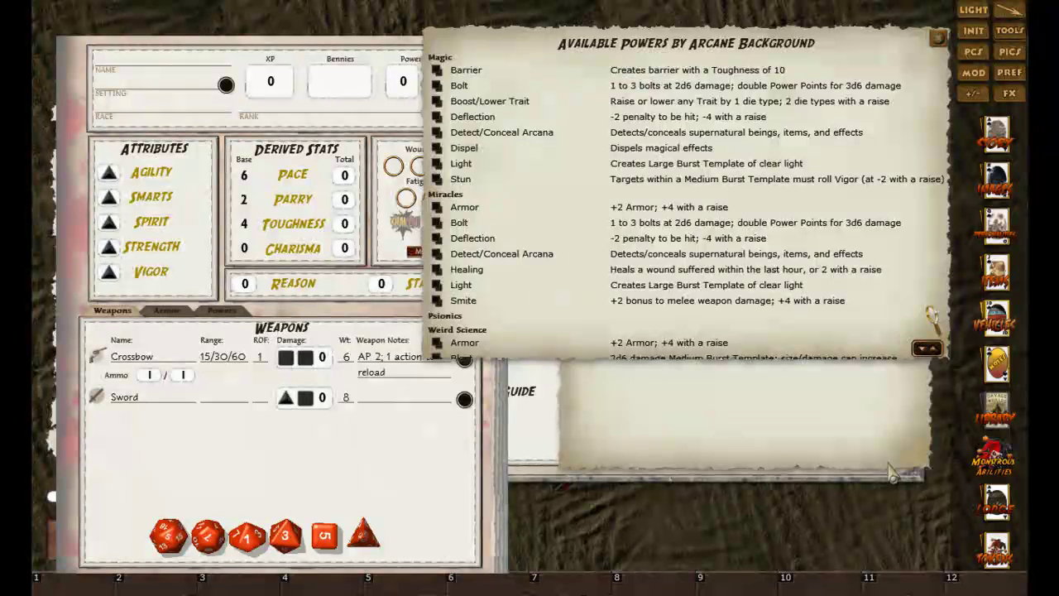
pyautogui.click(537, 468)
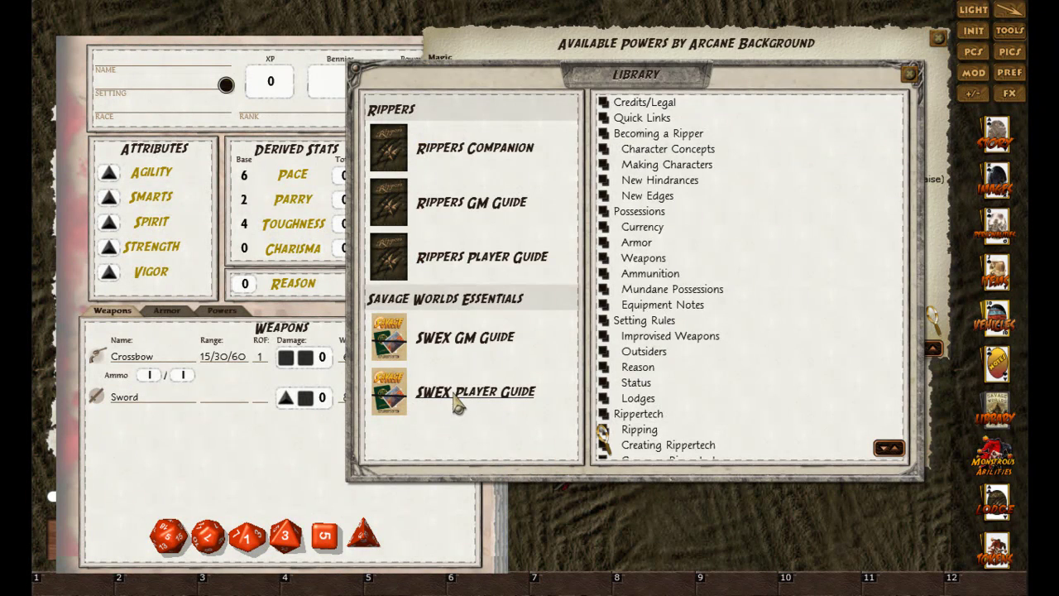
pyautogui.click(536, 48)
pyautogui.click(454, 88)
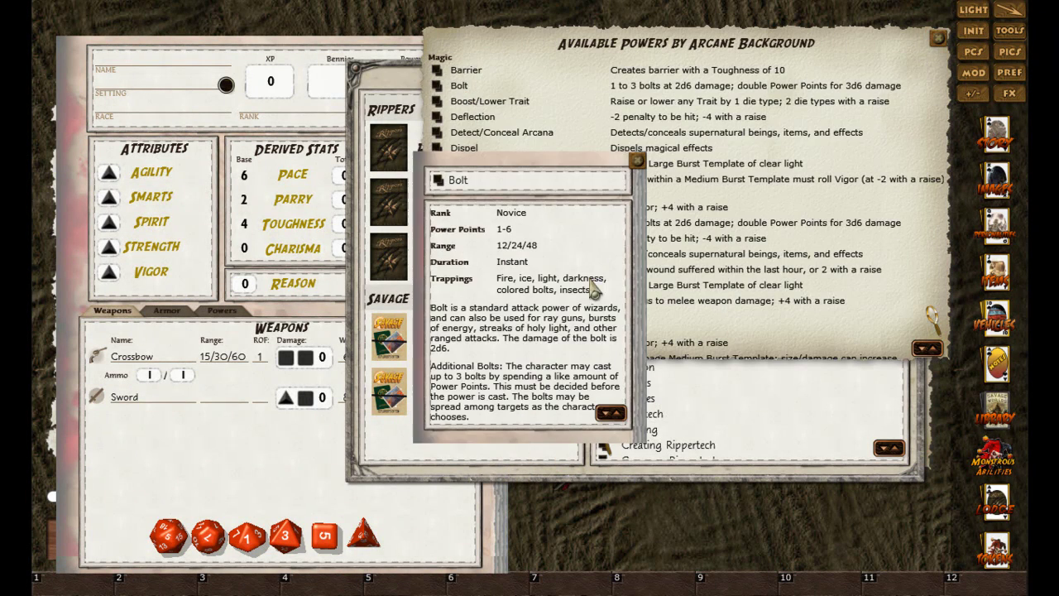
pyautogui.click(638, 161)
# Add the powers Bolt, Deflection and Smite to the character's Trappings/Powers list and close the powers table
pyautogui.click(228, 312)
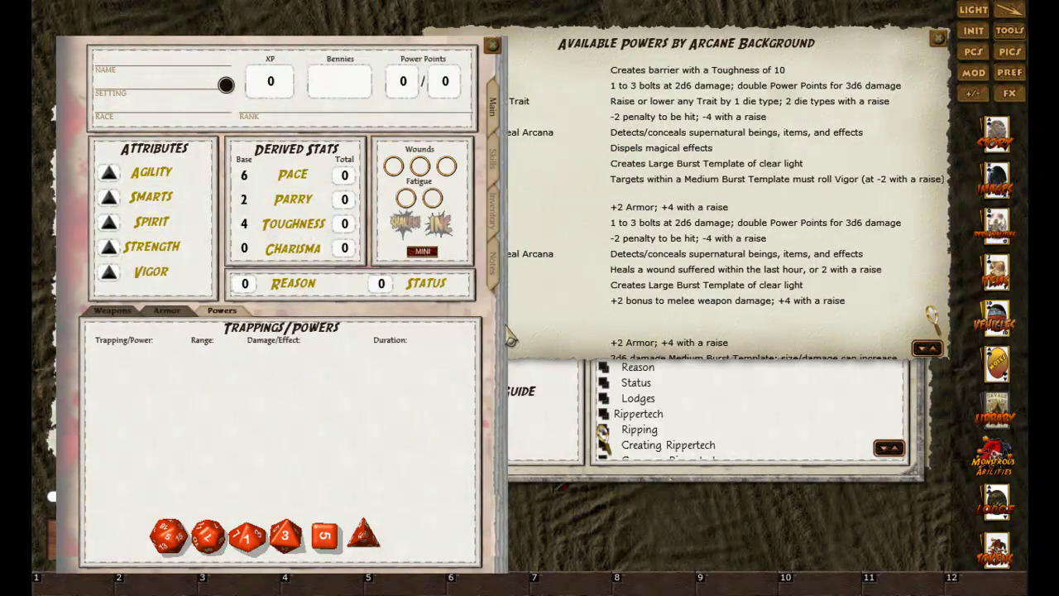
pyautogui.moveTo(439, 222); pyautogui.dragTo(158, 431)
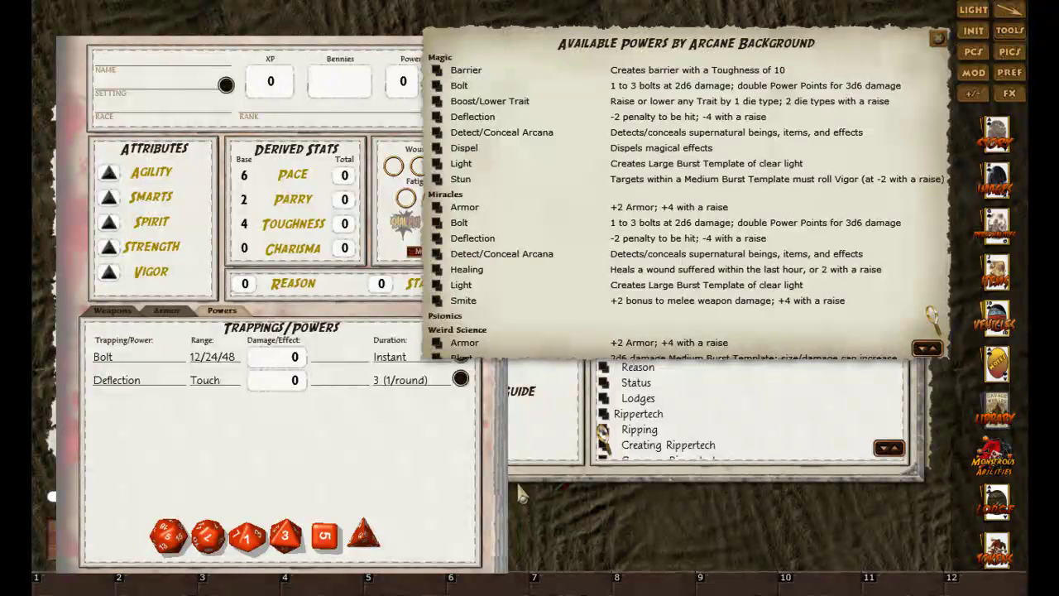
pyautogui.moveTo(221, 451); pyautogui.dragTo(221, 451)
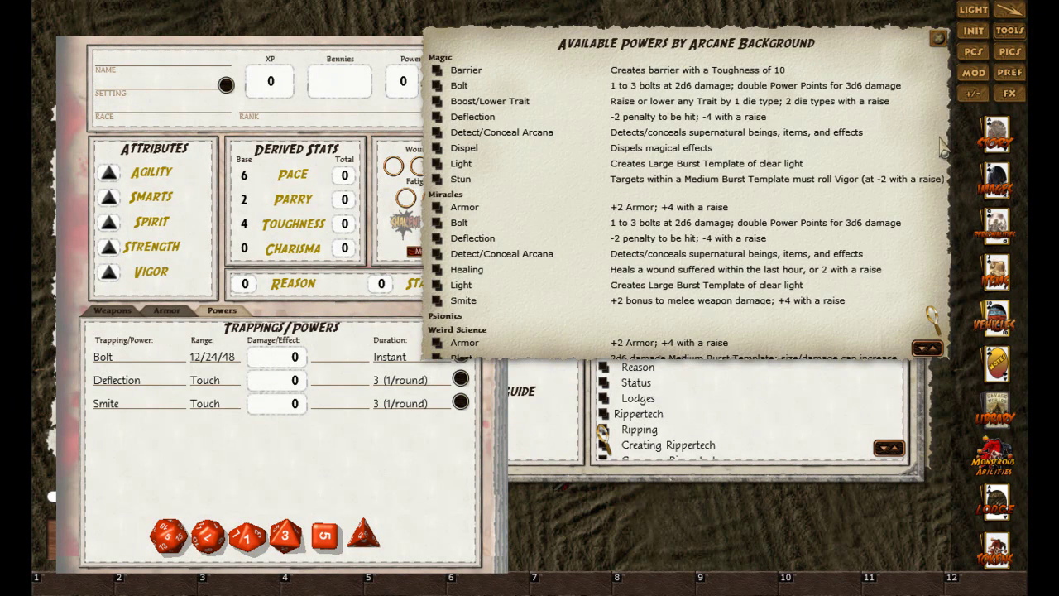
pyautogui.click(938, 39)
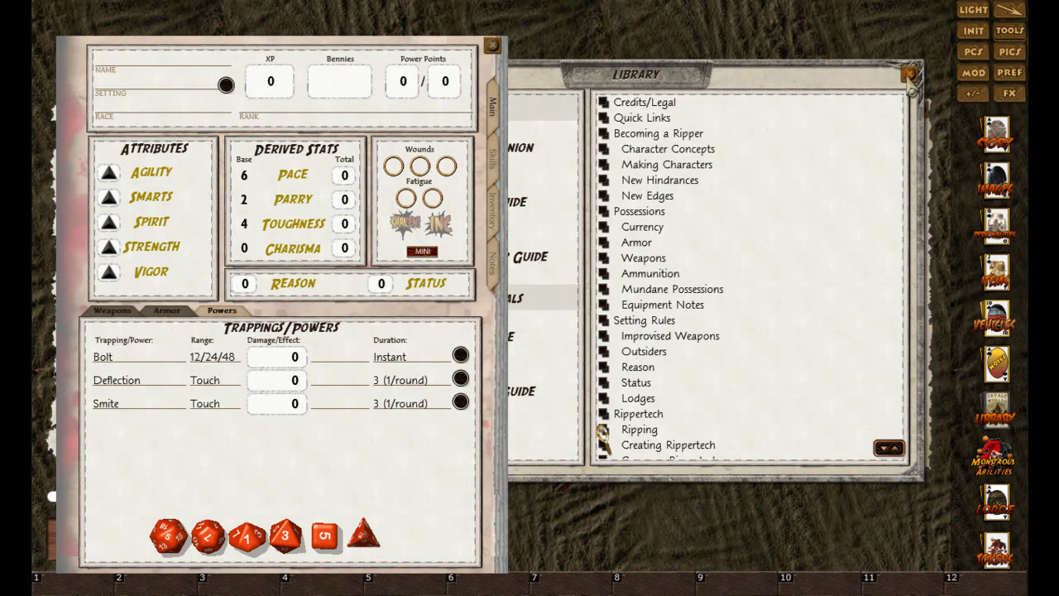
# Bring Quick Links back to the front and close the library and the character sheet
pyautogui.click(637, 121)
pyautogui.click(910, 75)
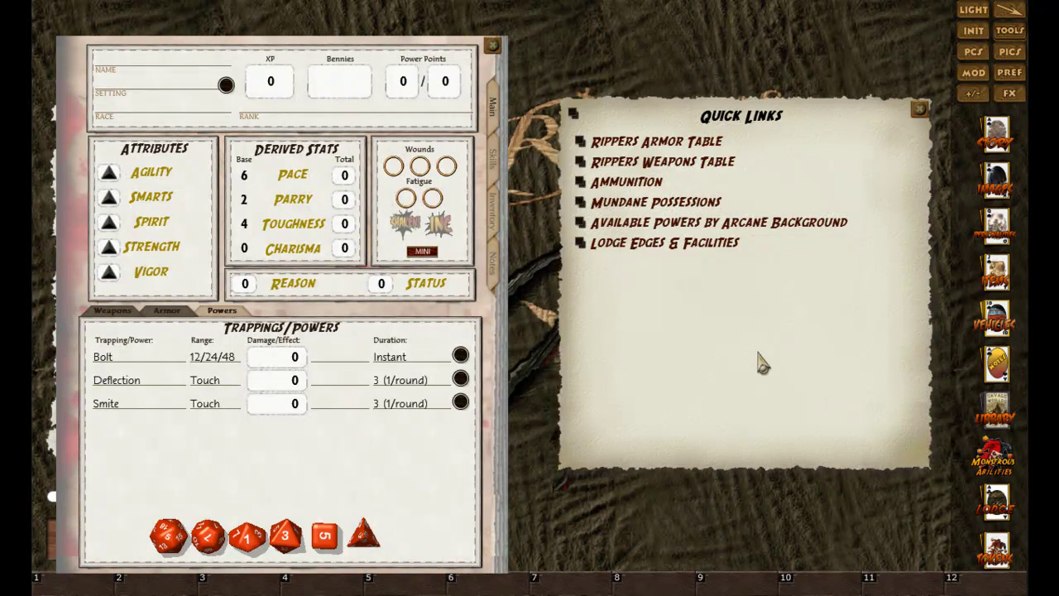
pyautogui.moveTo(756, 359); pyautogui.dragTo(754, 324)
pyautogui.click(492, 46)
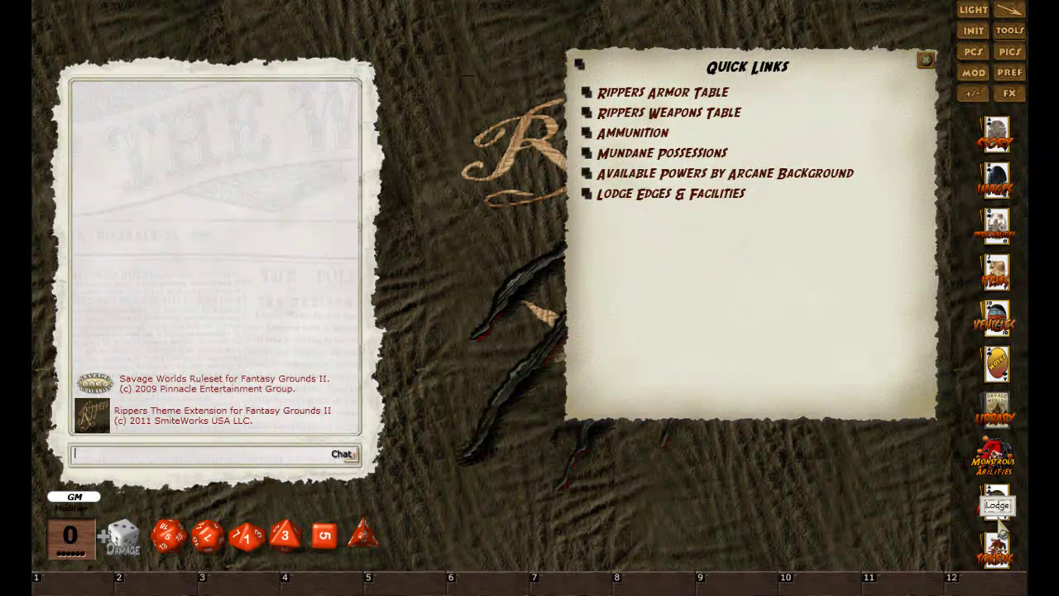
# Create a new lodge record named "The Lodge" and place its sheet beside the Quick Links window
pyautogui.click(999, 522)
pyautogui.moveTo(501, 394); pyautogui.dragTo(493, 245)
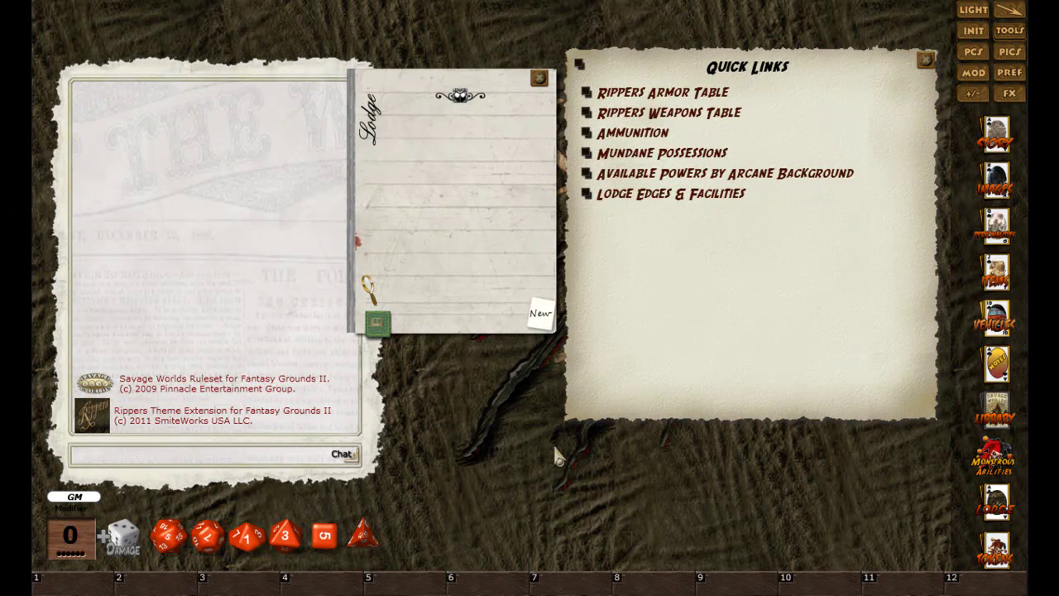
pyautogui.click(542, 314)
pyautogui.moveTo(553, 384); pyautogui.dragTo(478, 347)
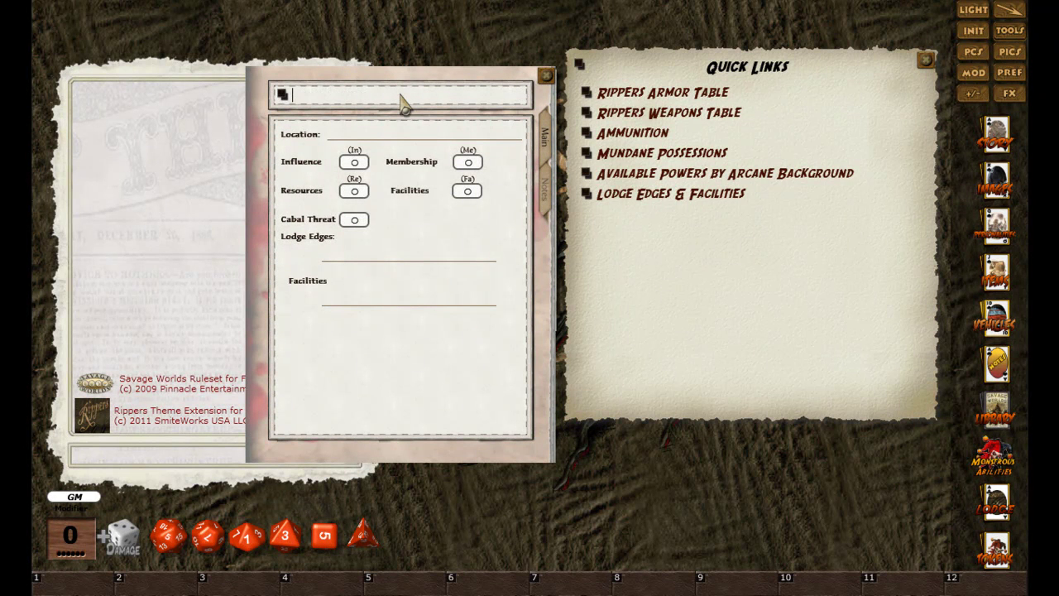
pyautogui.write('The Lodge')
pyautogui.moveTo(306, 313); pyautogui.dragTo(605, 382)
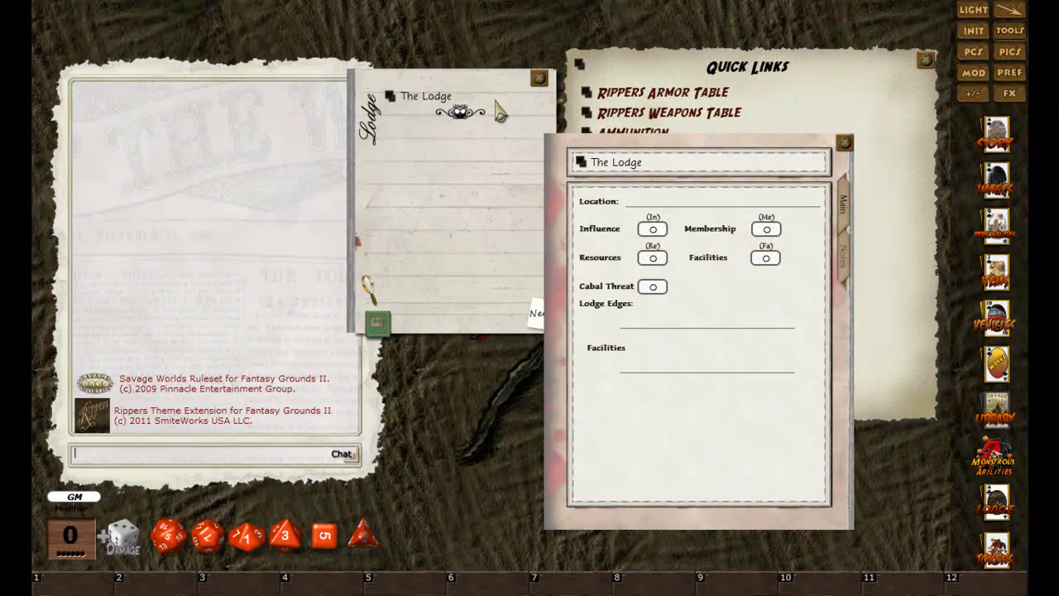
pyautogui.moveTo(728, 484); pyautogui.dragTo(538, 490)
pyautogui.moveTo(461, 473); pyautogui.dragTo(367, 380)
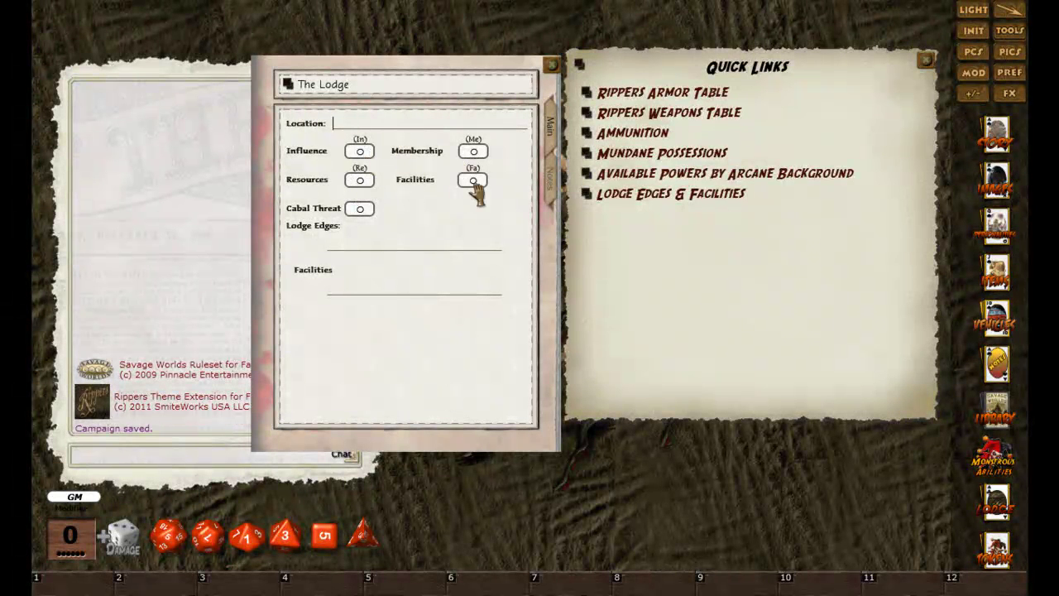
# Fill the lodge's Description notes with lines of sample numbers starting 1, 2, 3, 45, trim the surplus last lines, and return to the main page
pyautogui.click(553, 185)
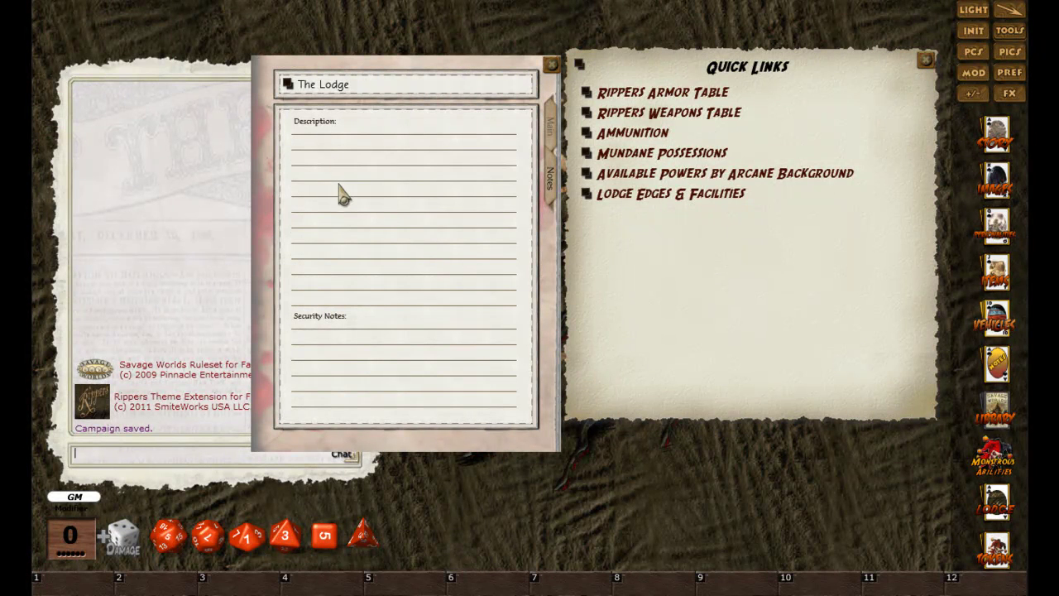
pyautogui.click(413, 174)
pyautogui.write('1 2 3 45')
pyautogui.press('Return')
pyautogui.write('6')
pyautogui.press('Return')
pyautogui.write('1')
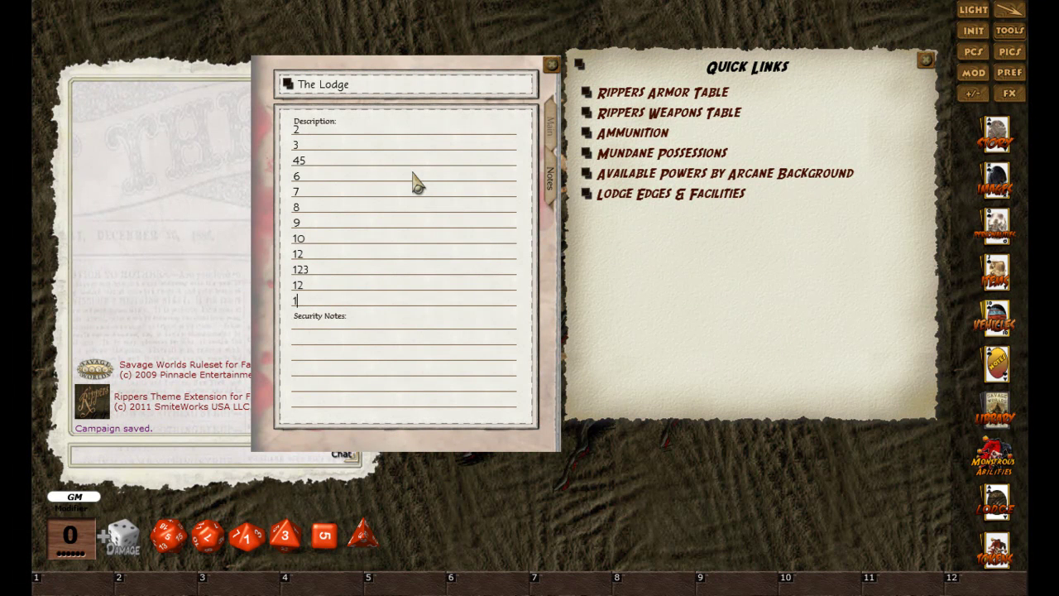
pyautogui.write('2 123')
pyautogui.press('BackSpace')
pyautogui.press('BackSpace')
pyautogui.press('BackSpace')
pyautogui.press('BackSpace')
pyautogui.press('BackSpace')
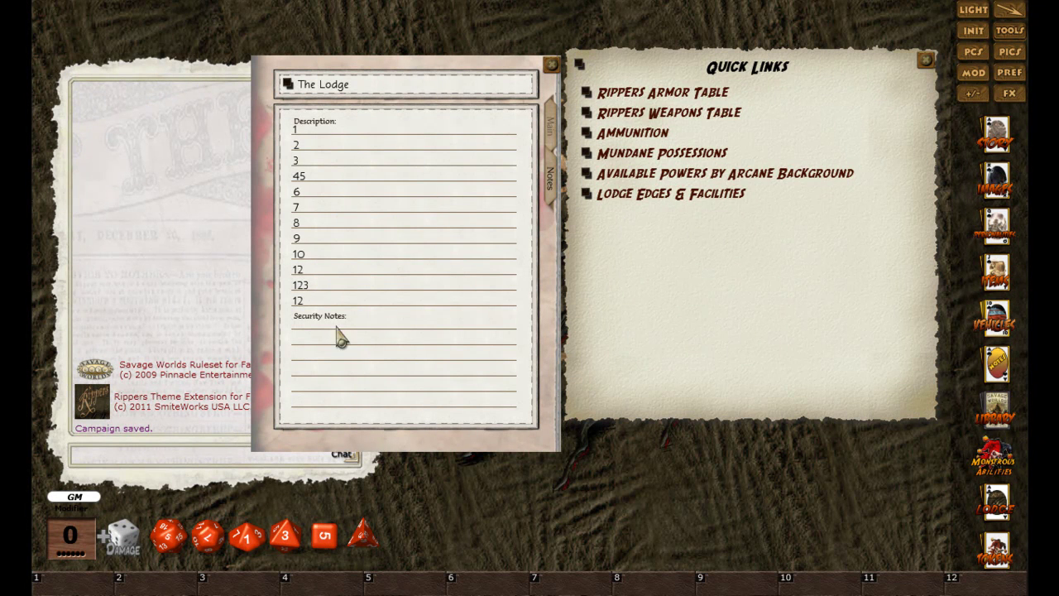
pyautogui.click(551, 128)
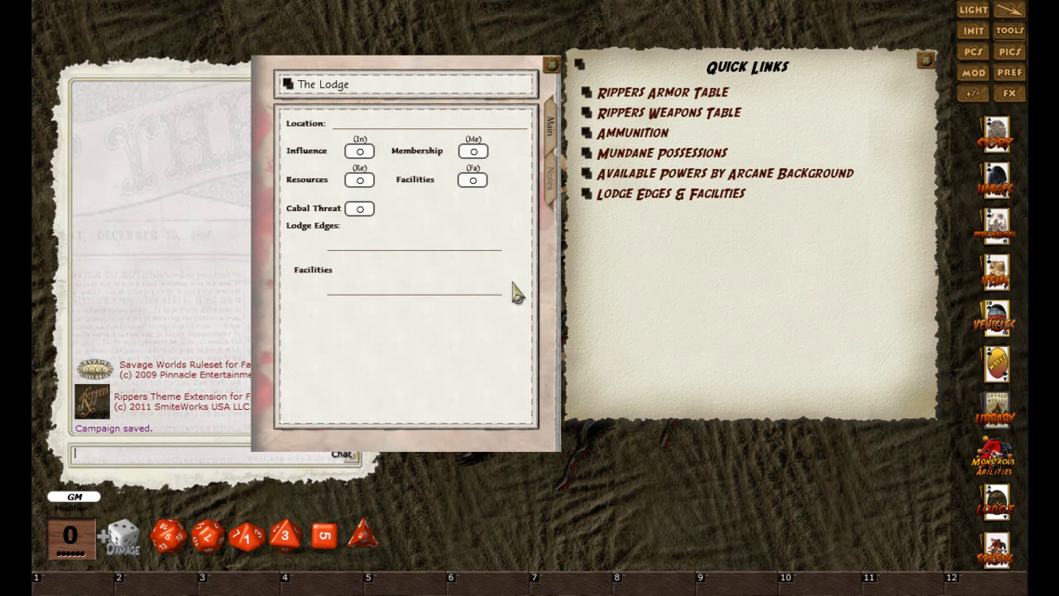
# Add the Mysterious Benefactor edge from the Lodge Edges list to The Lodge, view its details, and close the edges list
pyautogui.click(683, 192)
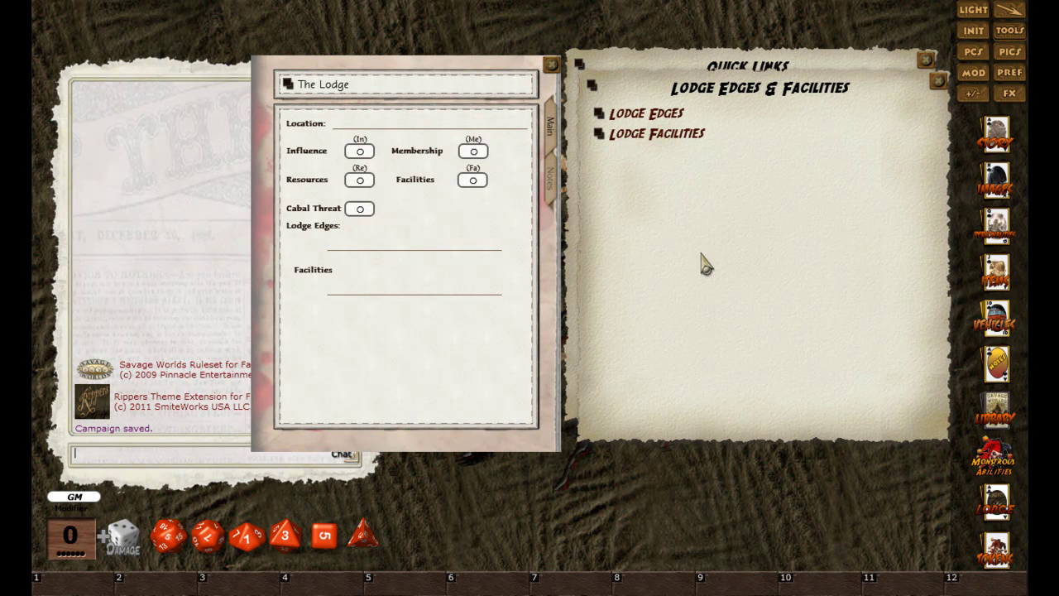
pyautogui.click(663, 141)
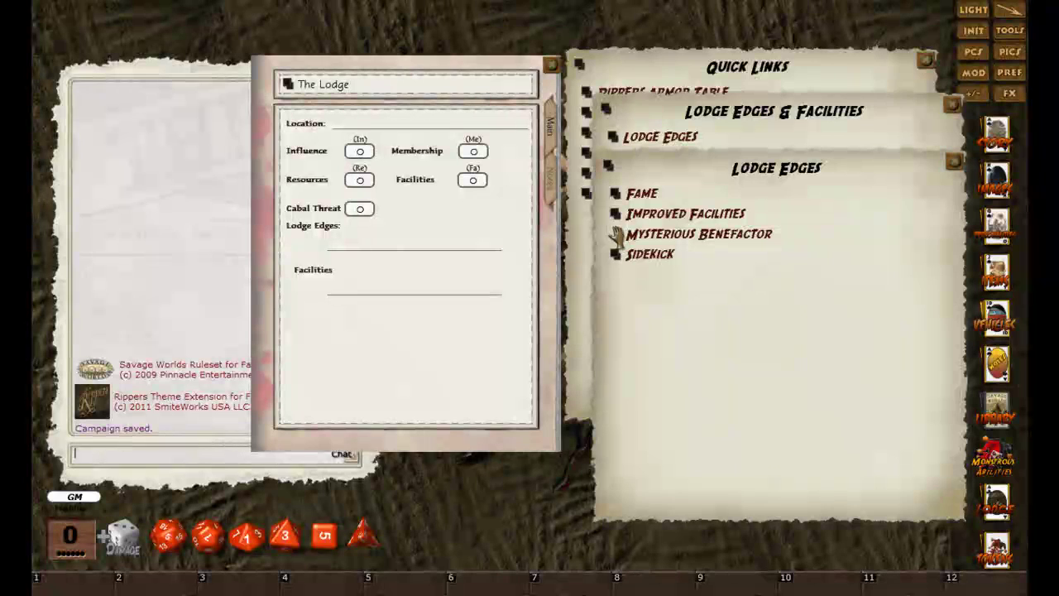
pyautogui.moveTo(617, 239); pyautogui.dragTo(432, 253)
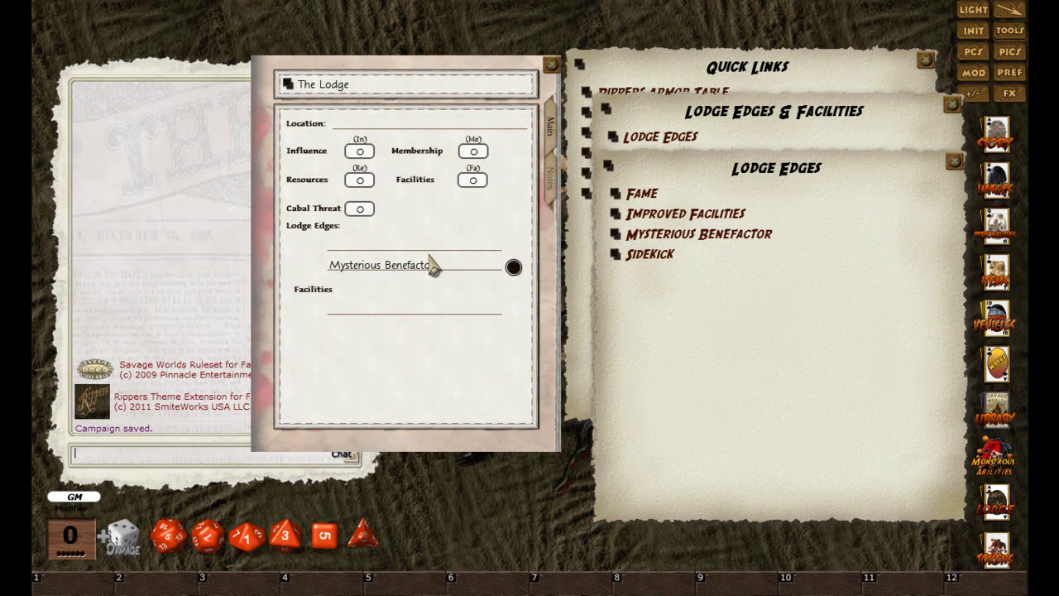
pyautogui.click(513, 267)
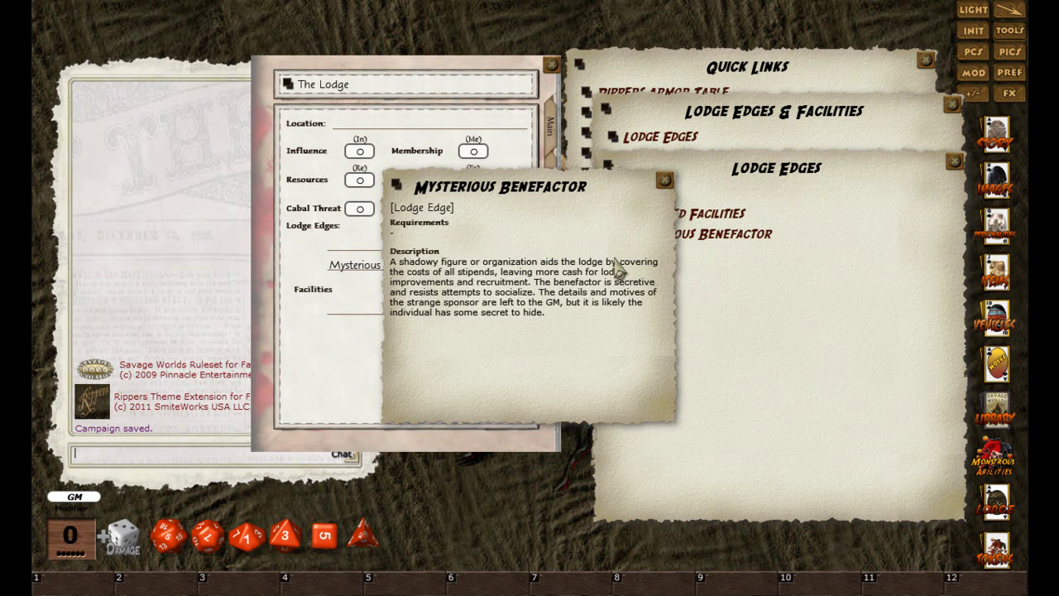
pyautogui.click(665, 181)
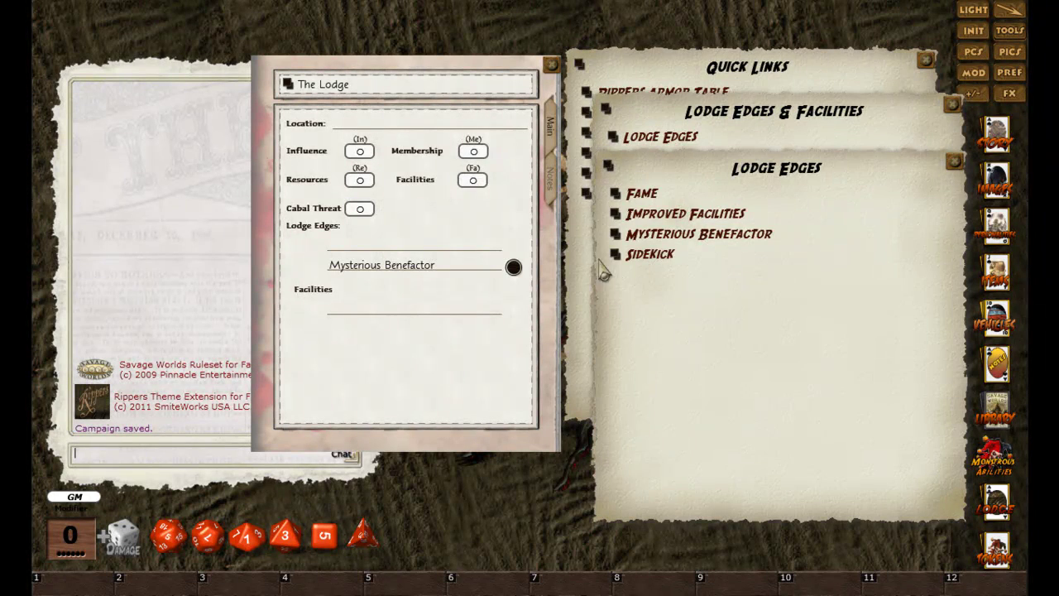
pyautogui.click(955, 161)
# Open the Lodge Facilities list beside the lodge sheet and add Armory, Reliquary, Training Room and Meeting Hall to its facilities
pyautogui.click(671, 164)
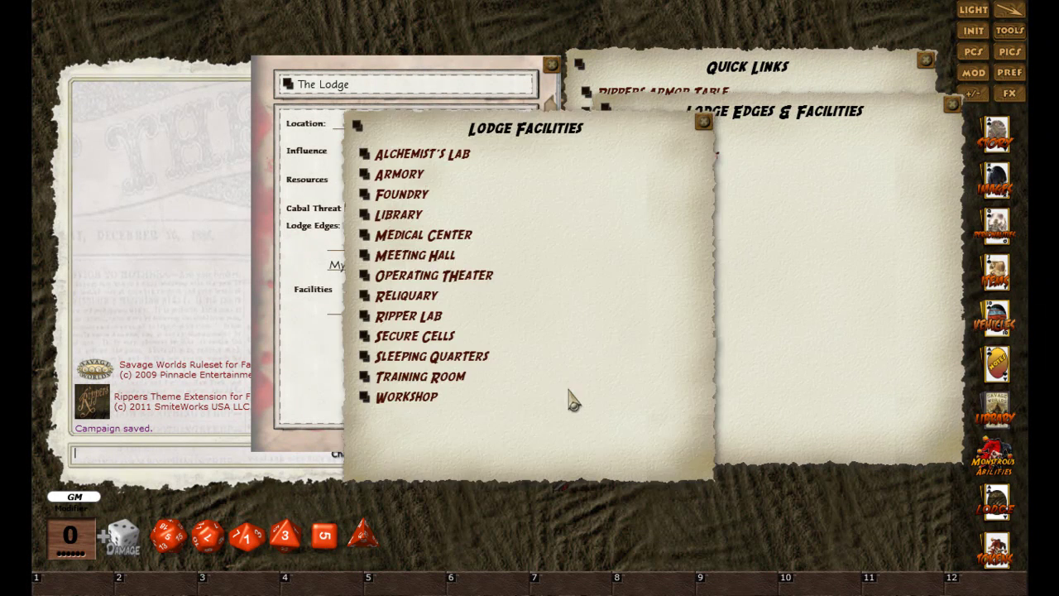
pyautogui.moveTo(569, 392); pyautogui.dragTo(822, 392)
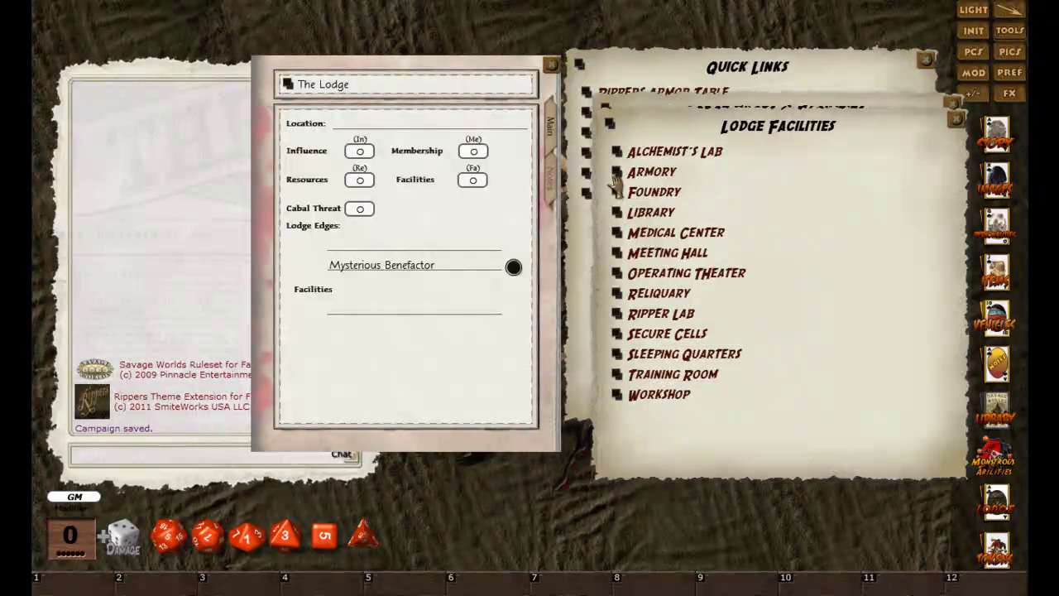
pyautogui.moveTo(428, 301); pyautogui.dragTo(402, 324)
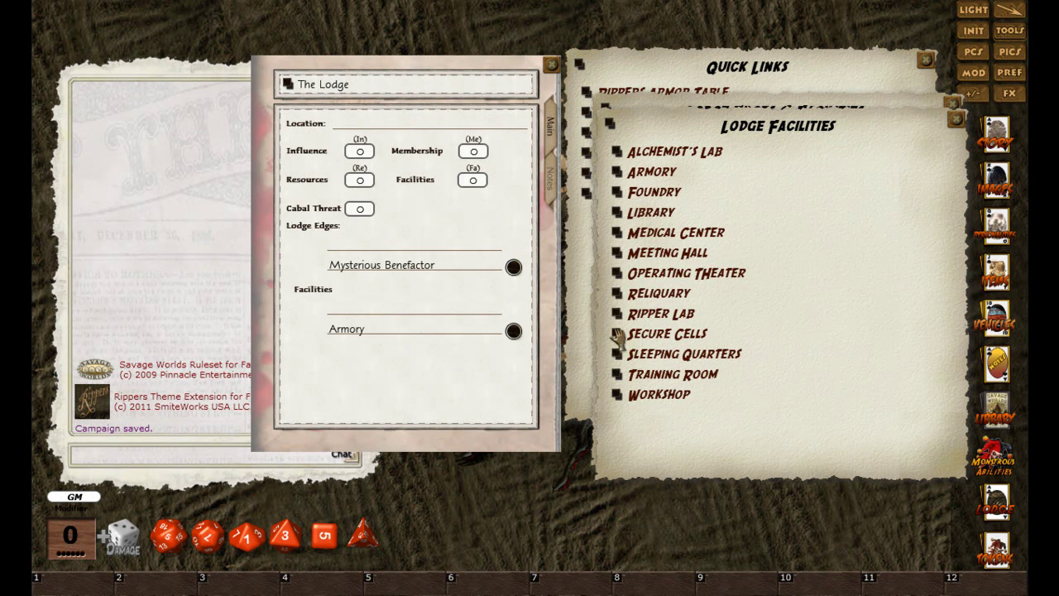
pyautogui.moveTo(465, 339); pyautogui.dragTo(398, 349)
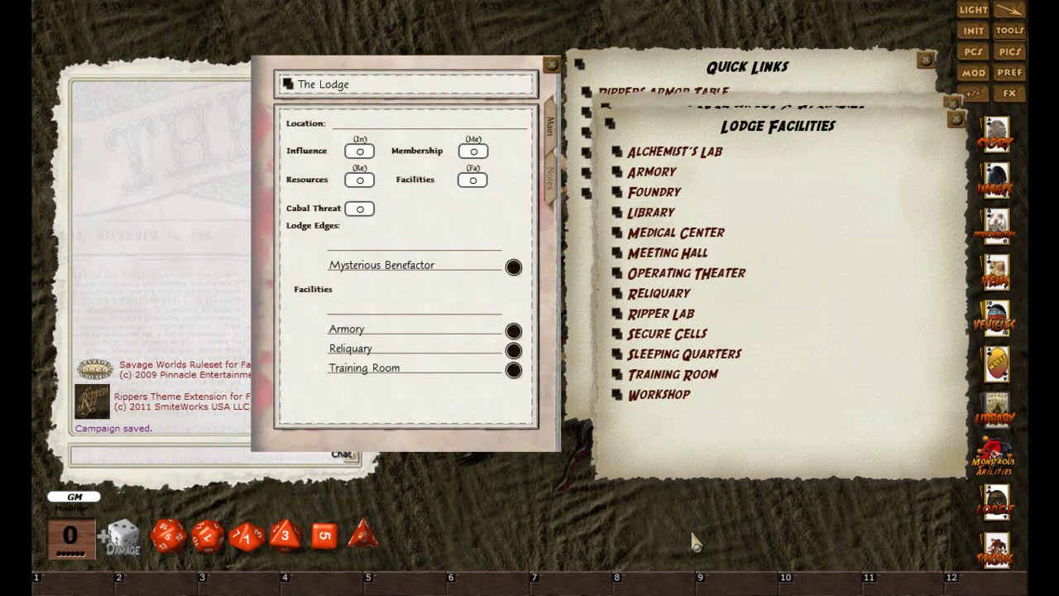
pyautogui.moveTo(619, 252); pyautogui.dragTo(373, 339)
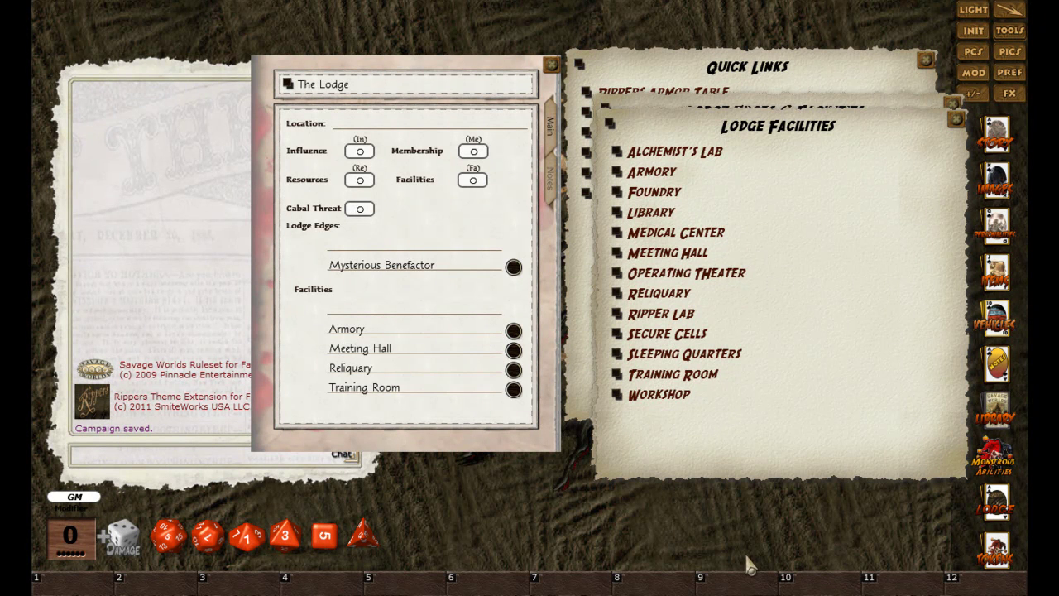
# Delete the blank entry above Armory in the lodge's Facilities list
pyautogui.click(395, 315)
pyautogui.rightClick(395, 314)
pyautogui.click(338, 359)
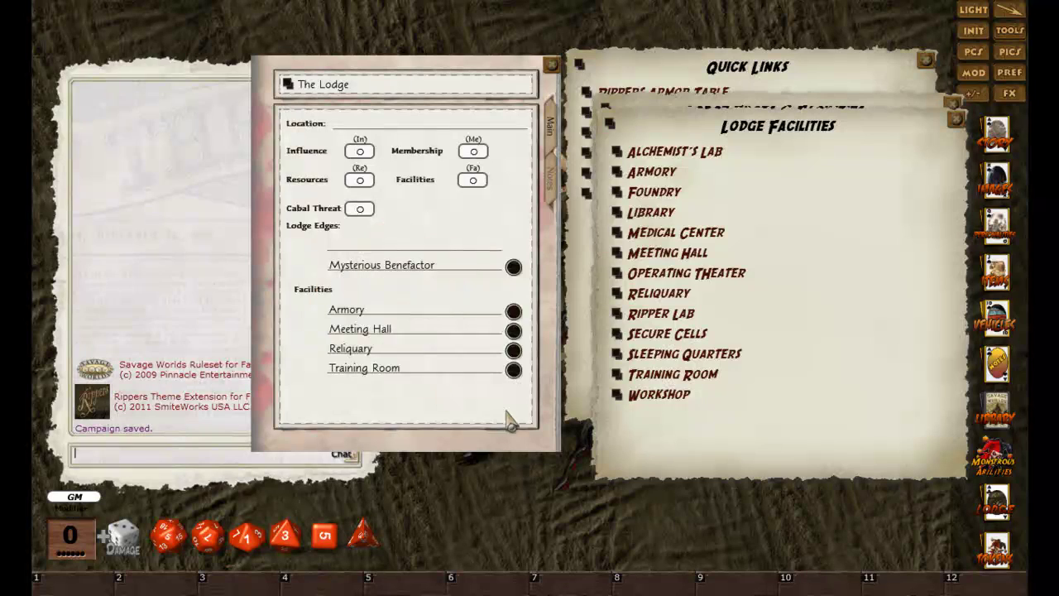
# View the details of the lodge's Training Room, Reliquary, Meeting Hall and Armory facilities one after another
pyautogui.click(514, 371)
pyautogui.click(667, 182)
pyautogui.click(515, 350)
pyautogui.click(666, 183)
pyautogui.click(513, 330)
pyautogui.click(666, 180)
pyautogui.click(514, 309)
pyautogui.click(665, 180)
# Close the lodge sheet, the facilities tables, Quick Links and the lodge list to clear the desktop
pyautogui.click(551, 65)
pyautogui.click(956, 118)
pyautogui.click(953, 102)
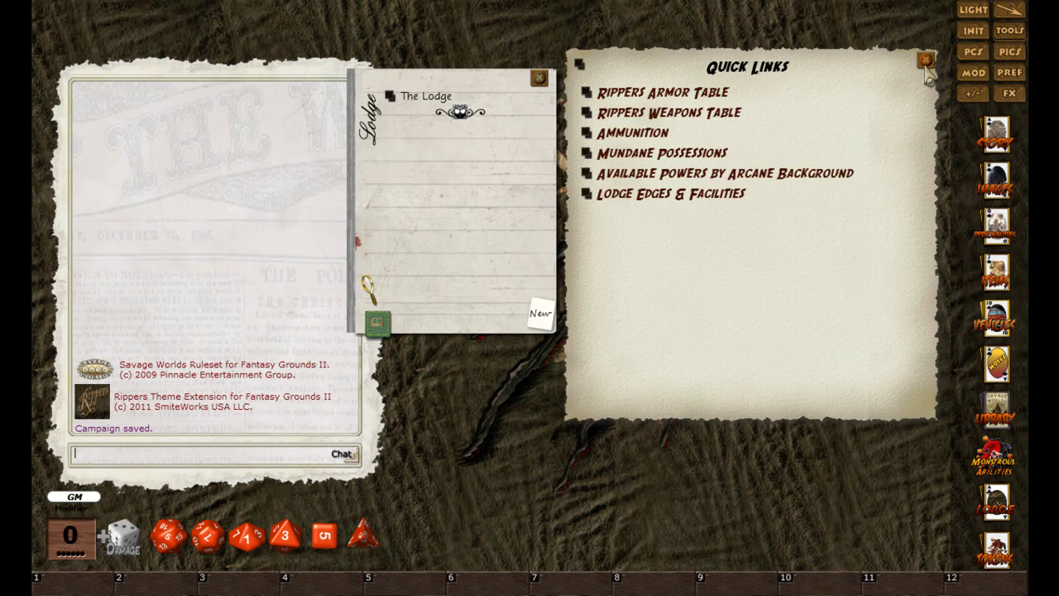
pyautogui.click(925, 61)
pyautogui.click(540, 78)
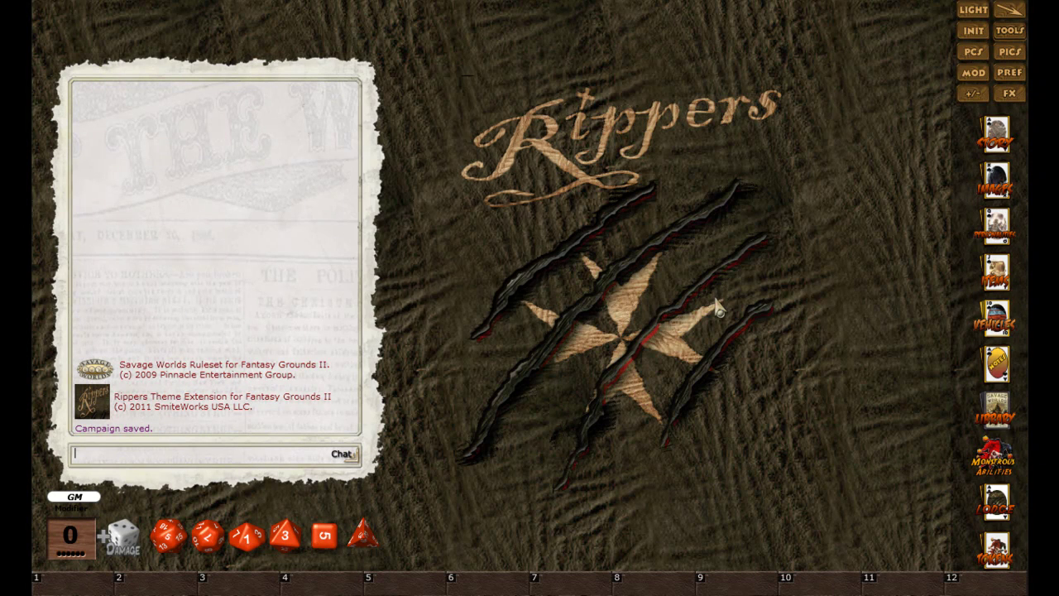
# Open the character sheet from the player characters list and examine its Setting Mods and mini sheet, closing both
pyautogui.click(974, 58)
pyautogui.click(463, 230)
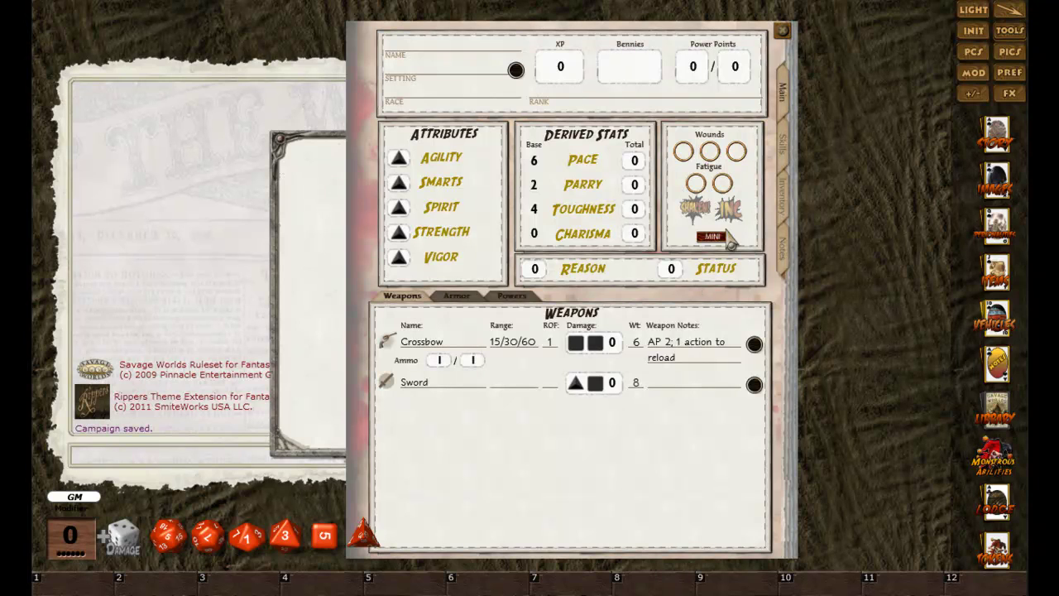
pyautogui.click(517, 71)
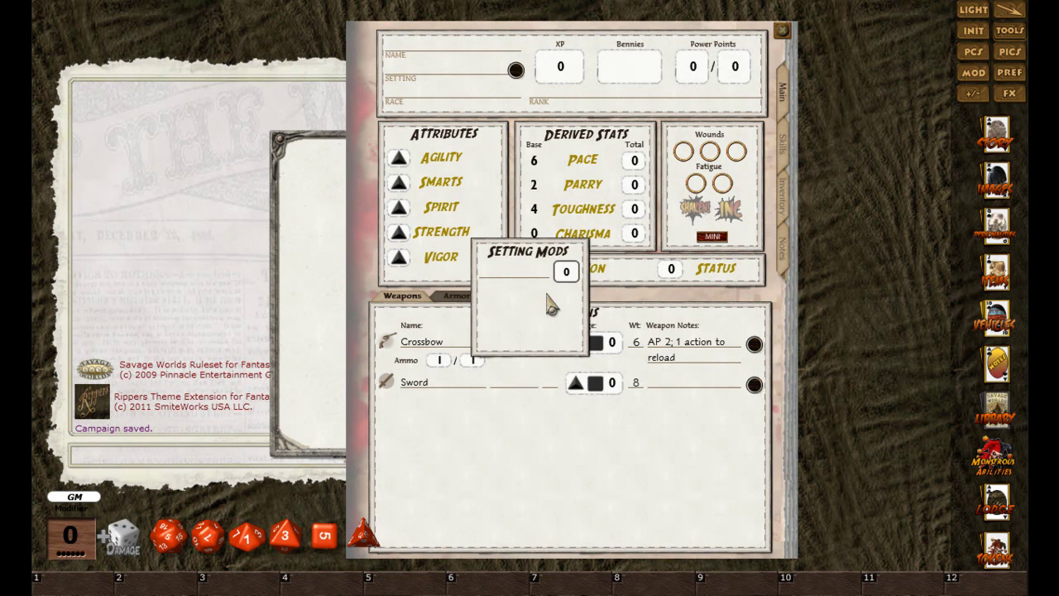
pyautogui.rightClick(534, 319)
pyautogui.click(525, 264)
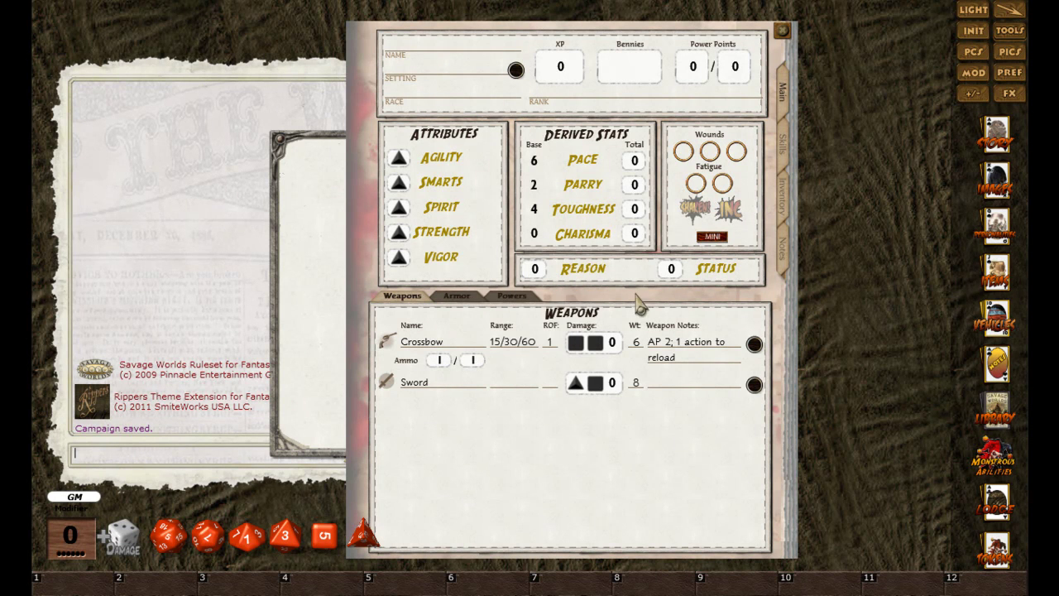
pyautogui.click(712, 236)
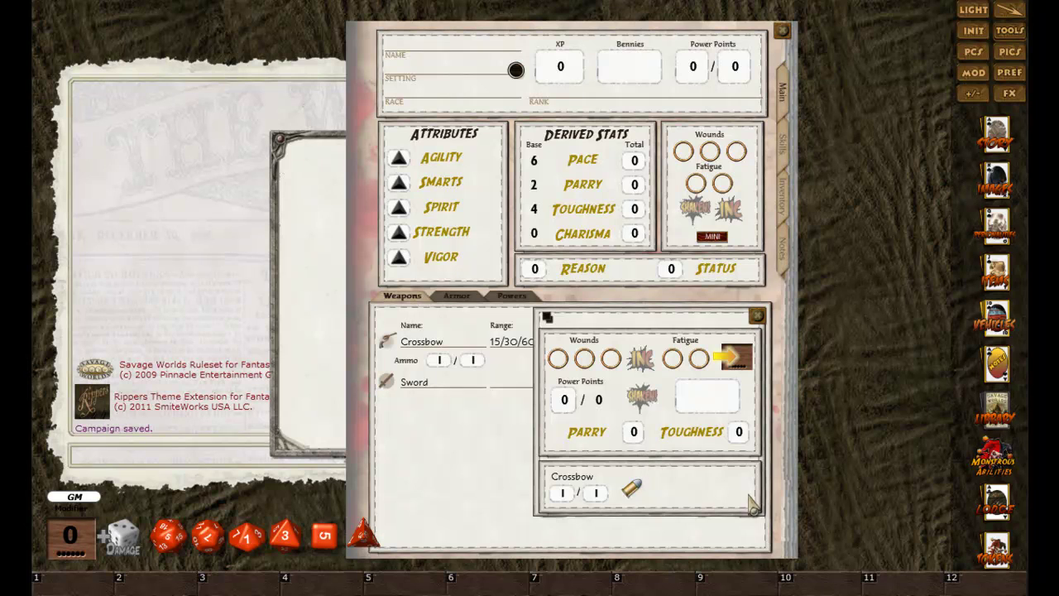
pyautogui.click(758, 316)
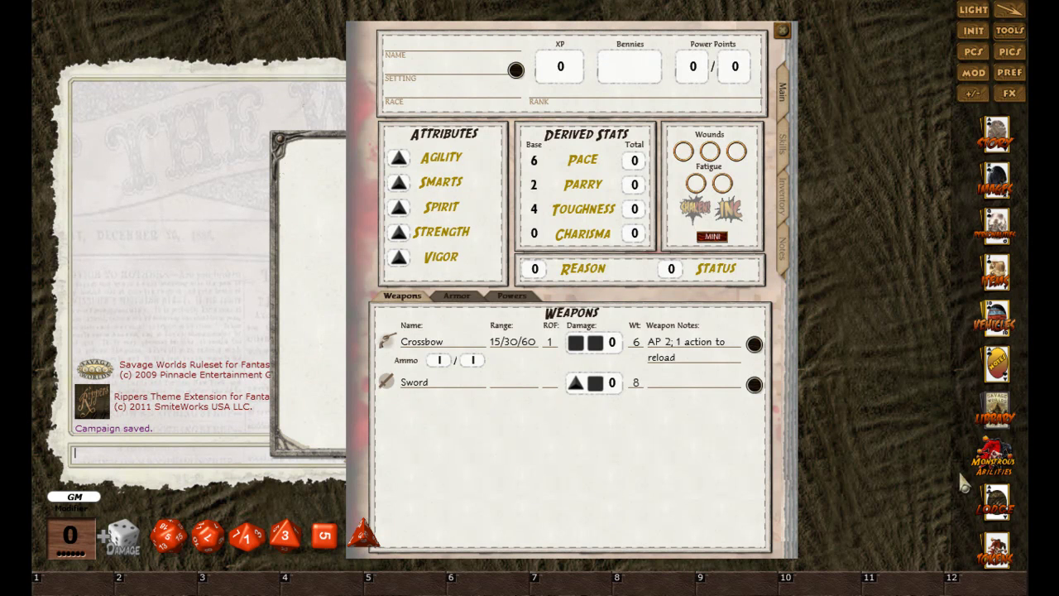
# Look at the contents of the Rippers Companion in the library, then close the library, the character sheet and the character selection
pyautogui.click(998, 414)
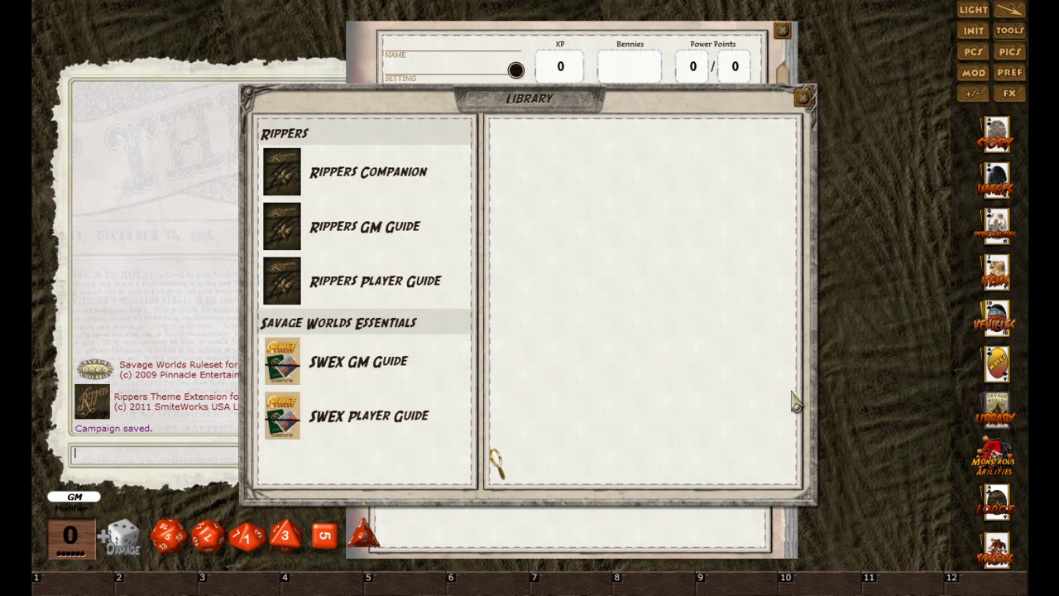
pyautogui.click(425, 183)
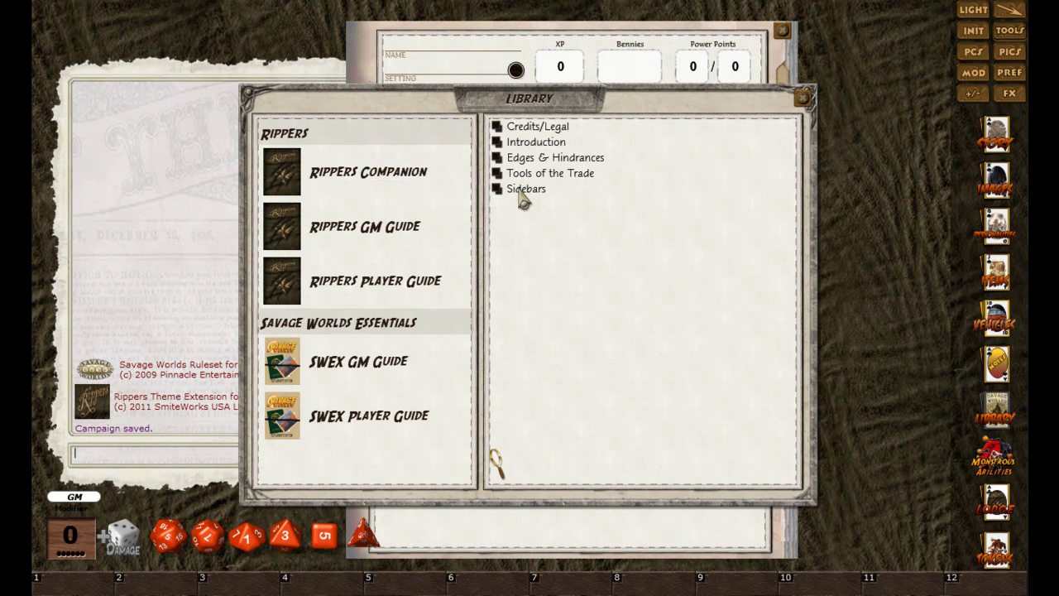
pyautogui.click(802, 98)
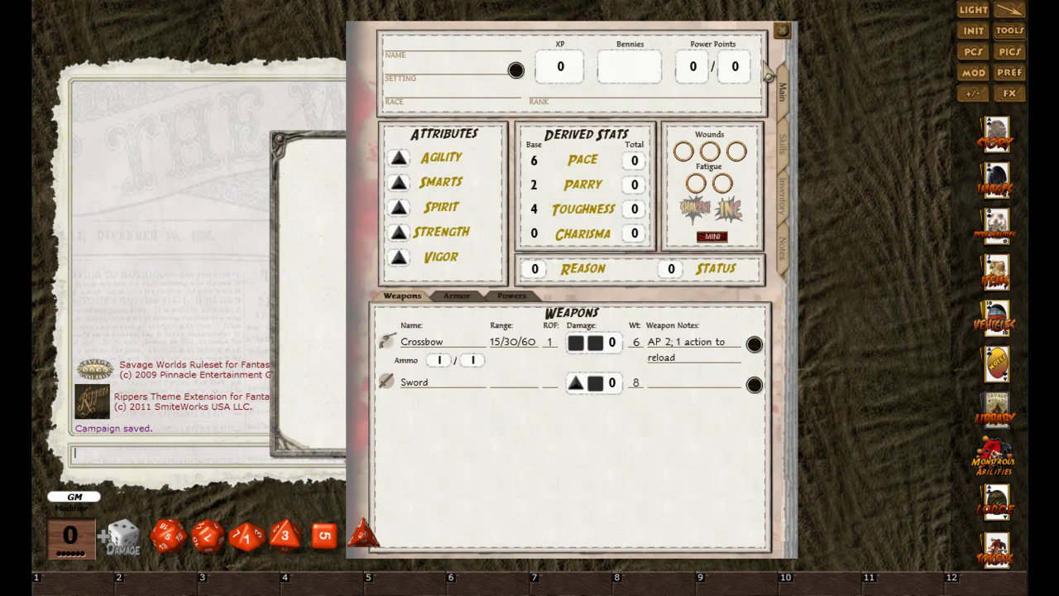
pyautogui.click(781, 33)
pyautogui.click(782, 140)
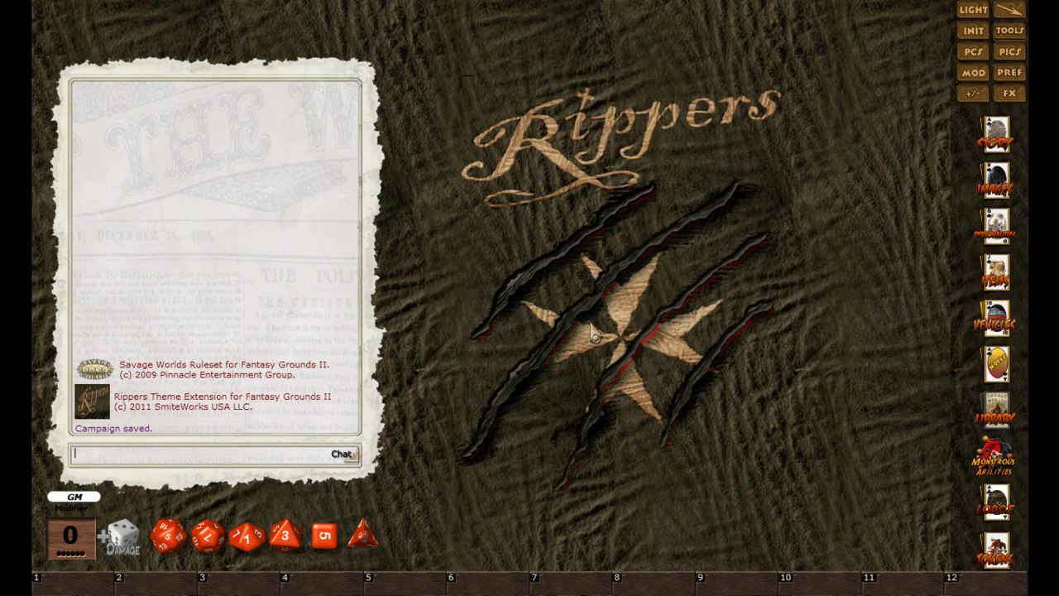